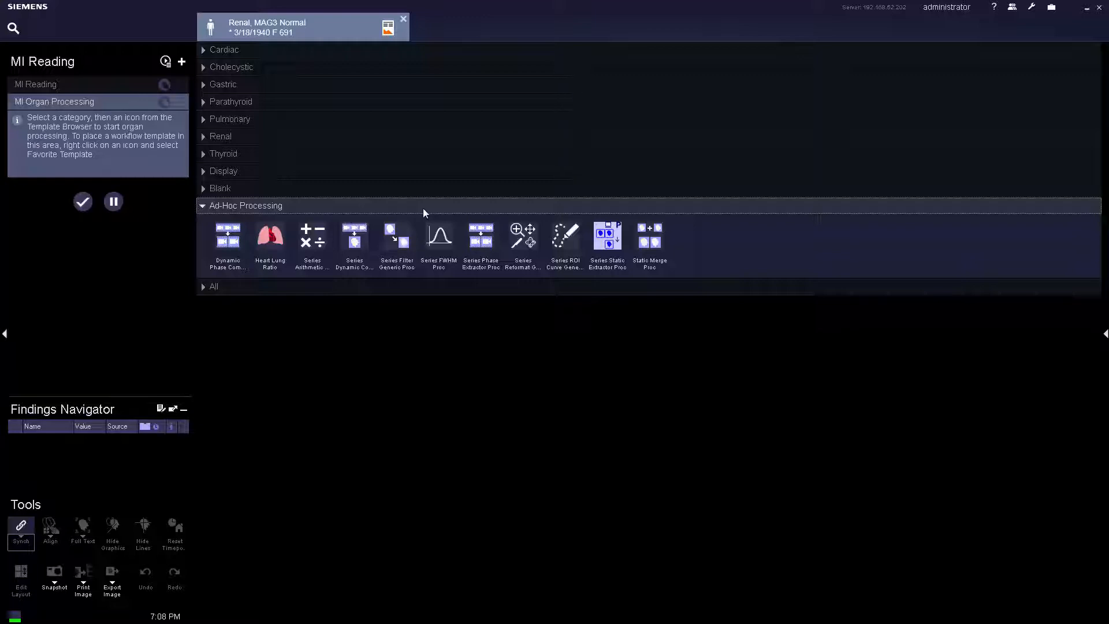
Start the Series ROI Curve processing template, select the Renal Mag 3 series and open its ROI drawing tool
{"action": "left_click", "coordinate": [569, 265]}
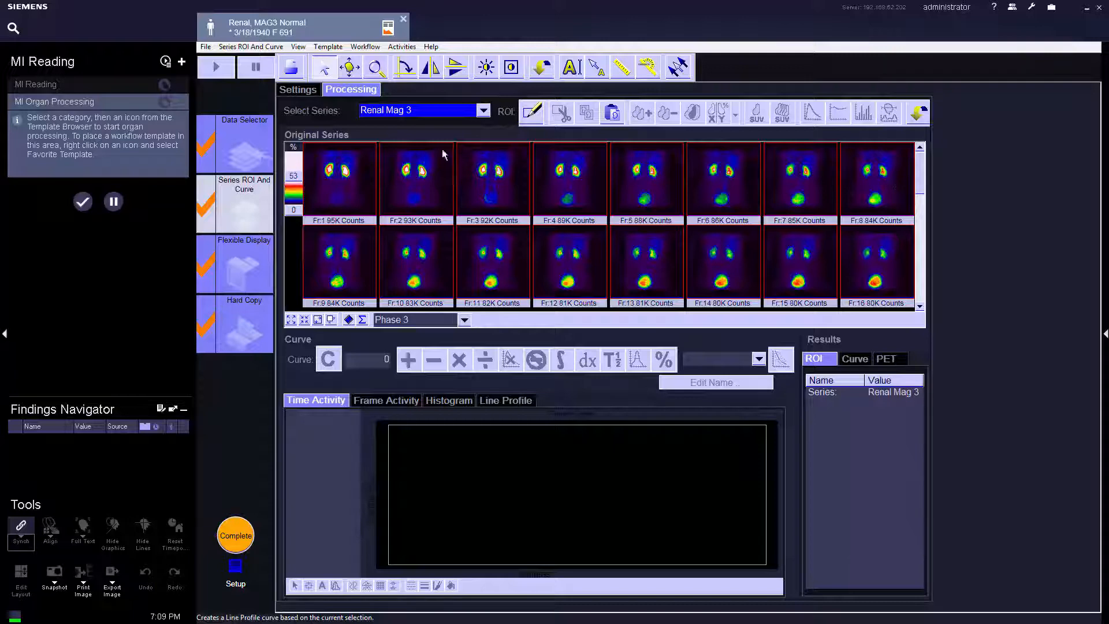
{"action": "left_click", "coordinate": [483, 111]}
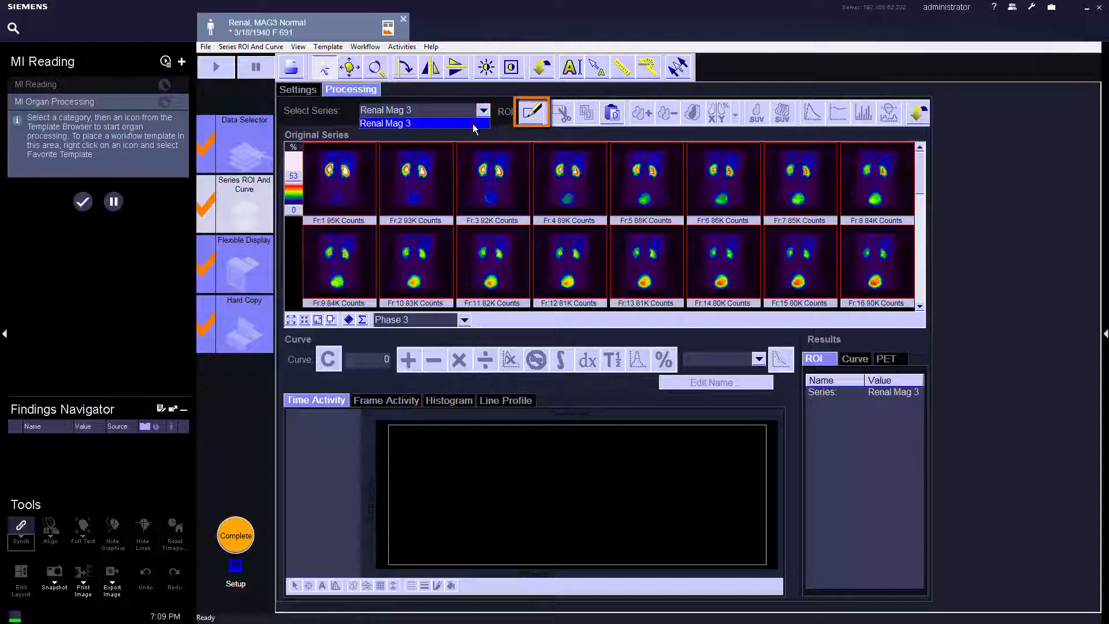
{"action": "left_click", "coordinate": [473, 123]}
{"action": "left_click", "coordinate": [536, 117]}
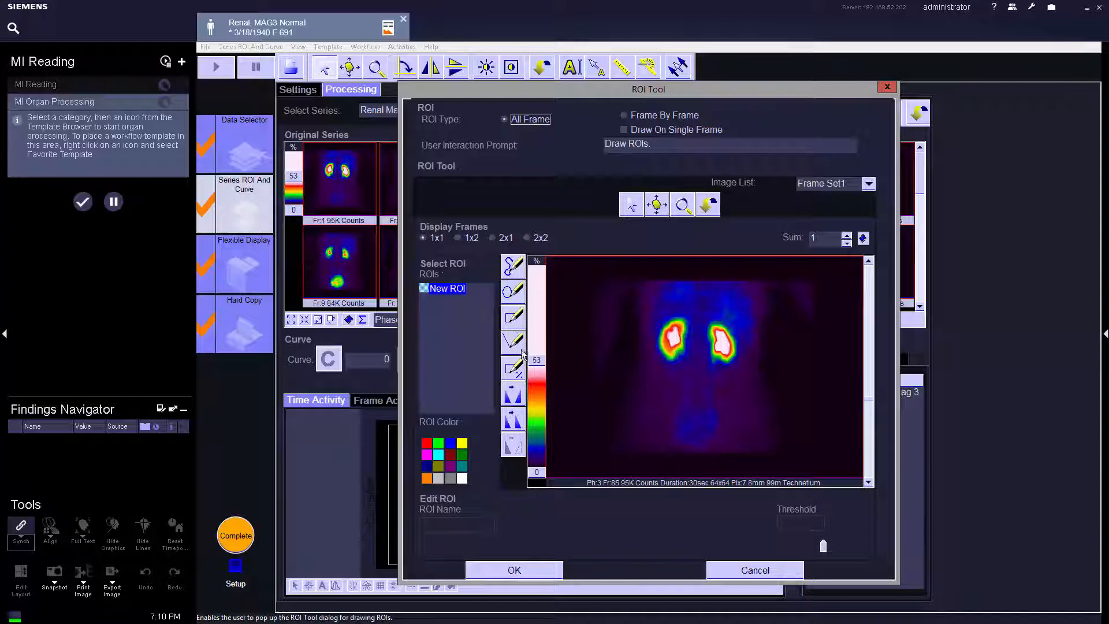
Raise the upper brightness level to 78% and draw a freehand ROI around the left kidney
{"action": "left_click_drag", "start_coordinate": [536, 360], "coordinate": [548, 312]}
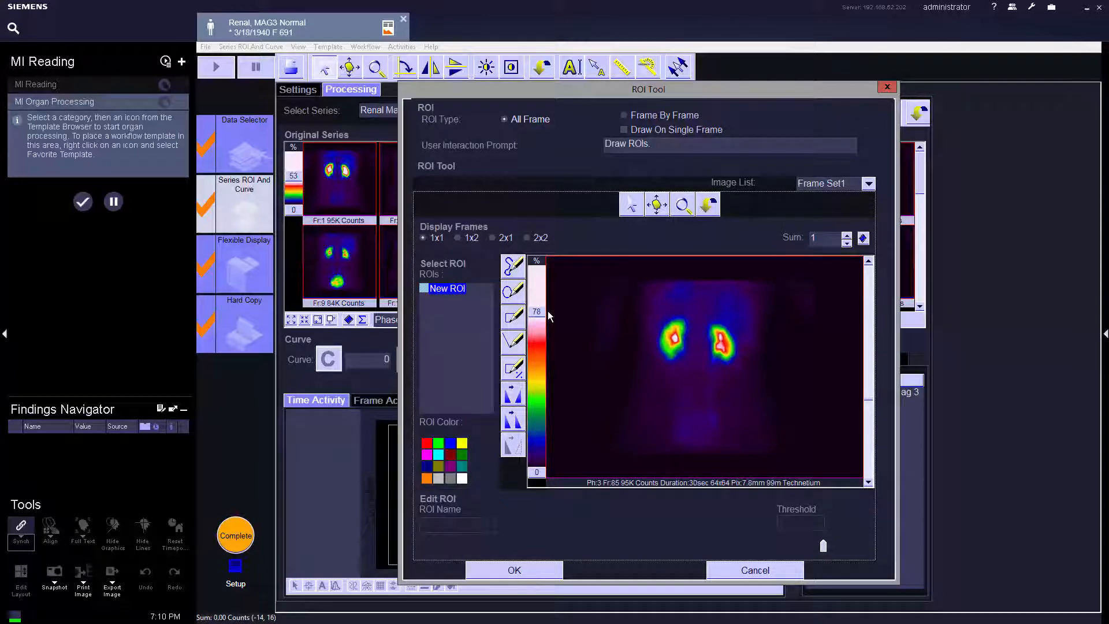
{"action": "left_click", "coordinate": [447, 293]}
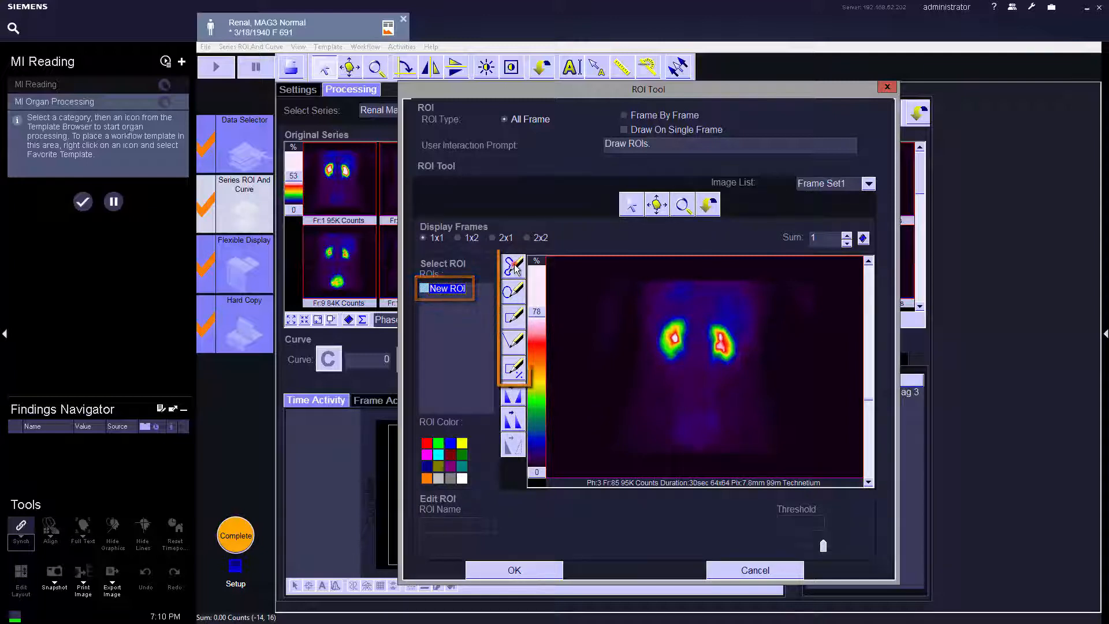
{"action": "left_click", "coordinate": [516, 269]}
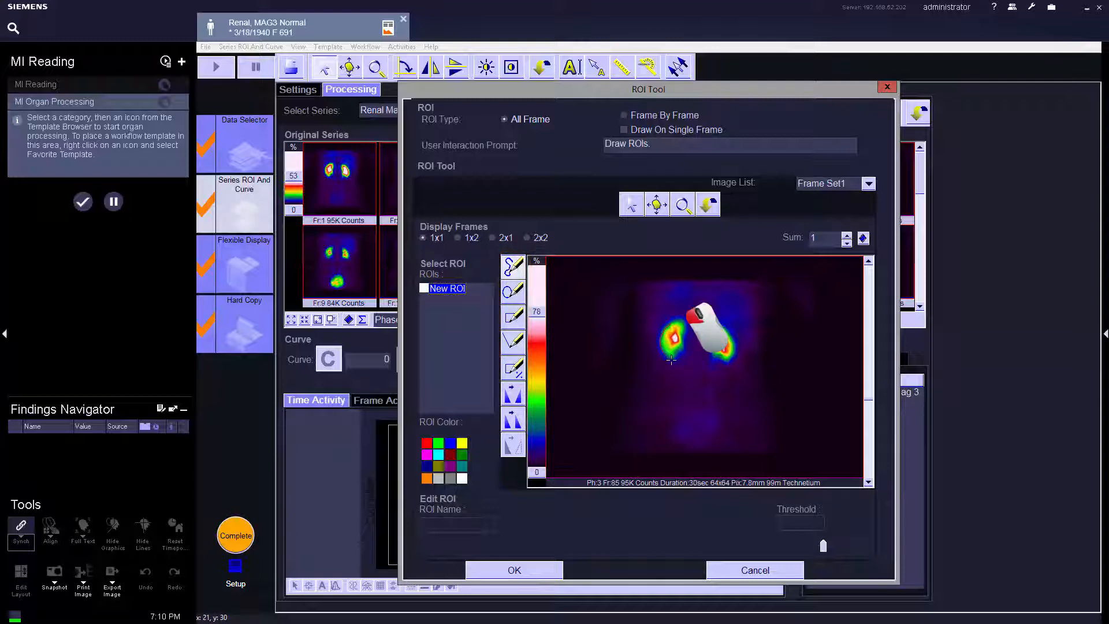
{"action": "left_click", "coordinate": [673, 323]}
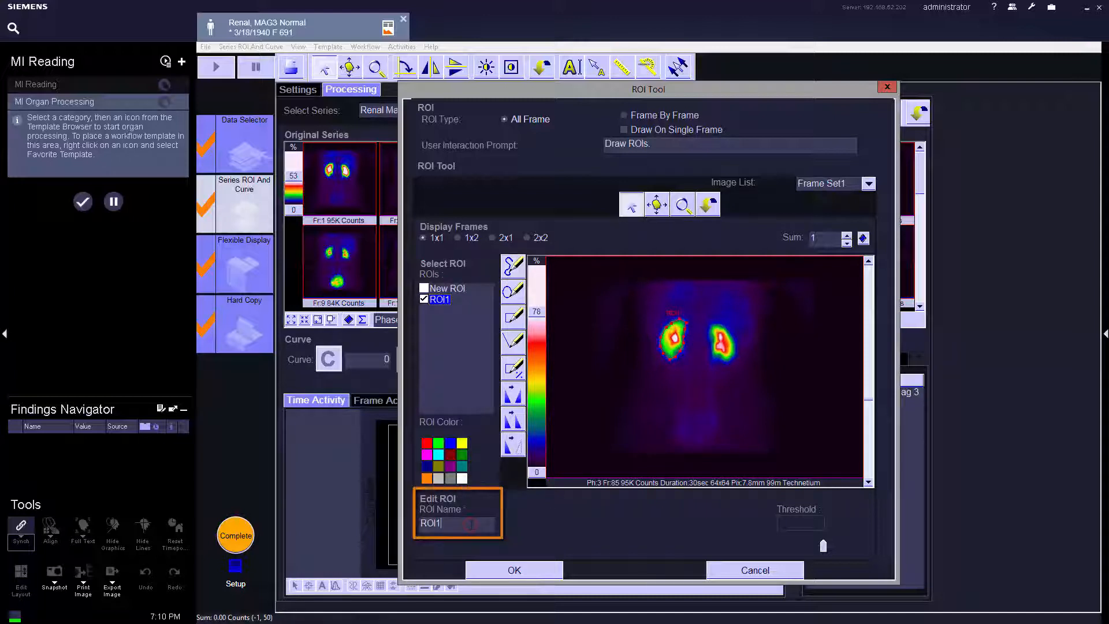
Rename the left kidney's ROI as "left Roi"
{"action": "key", "text": "BackSpace"}
{"action": "key", "text": "BackSpace"}
{"action": "key", "text": "BackSpace"}
{"action": "key", "text": "BackSpace"}
{"action": "type", "text": "left Roi"}
{"action": "key", "text": "Return"}
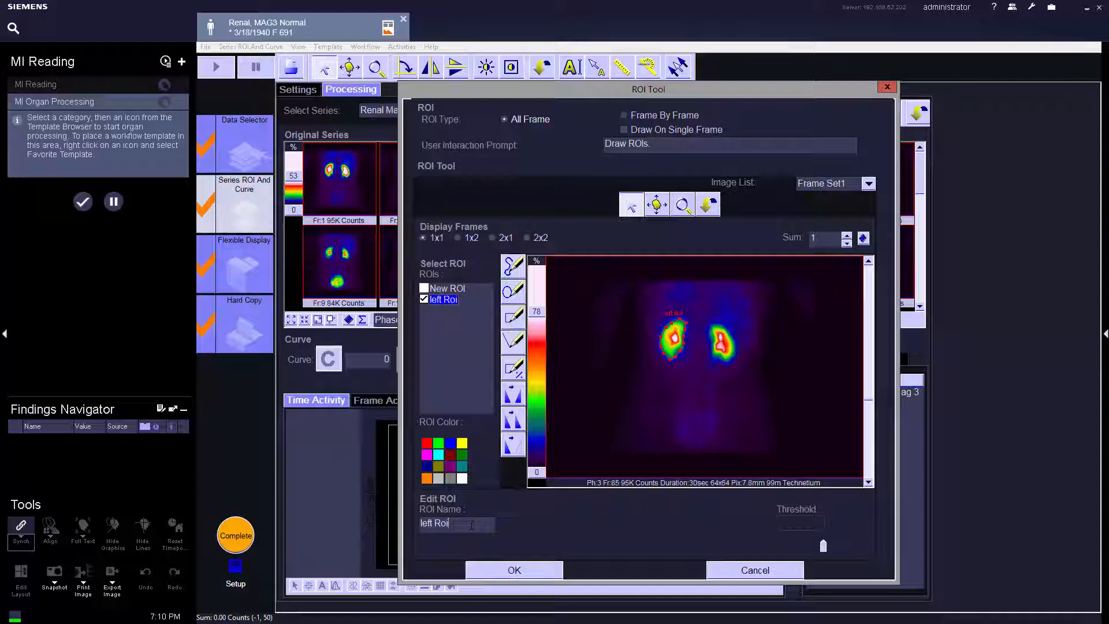
Add a new ROI by tracing freehand around the right kidney
{"action": "left_click", "coordinate": [477, 291]}
{"action": "left_click", "coordinate": [513, 267]}
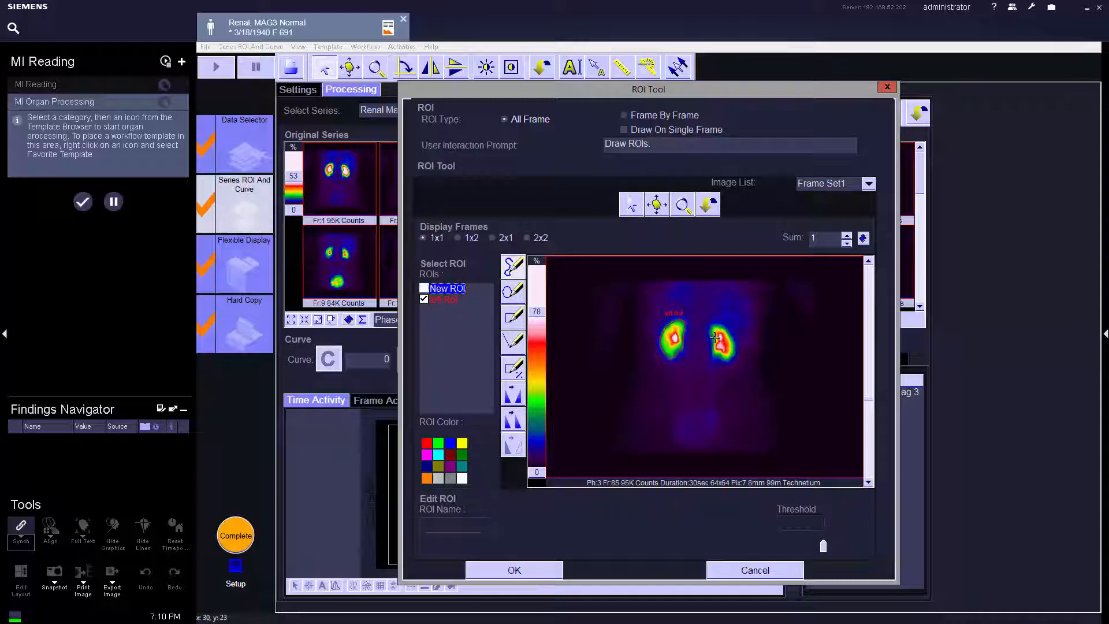
{"action": "mouse_move", "coordinate": [713, 337]}
{"action": "left_mouse_down"}
{"action": "mouse_move", "coordinate": [719, 361]}
{"action": "mouse_move", "coordinate": [736, 356]}
{"action": "mouse_move", "coordinate": [735, 338]}
{"action": "left_mouse_up"}
{"action": "left_click_drag", "start_coordinate": [729, 329], "coordinate": [715, 335]}
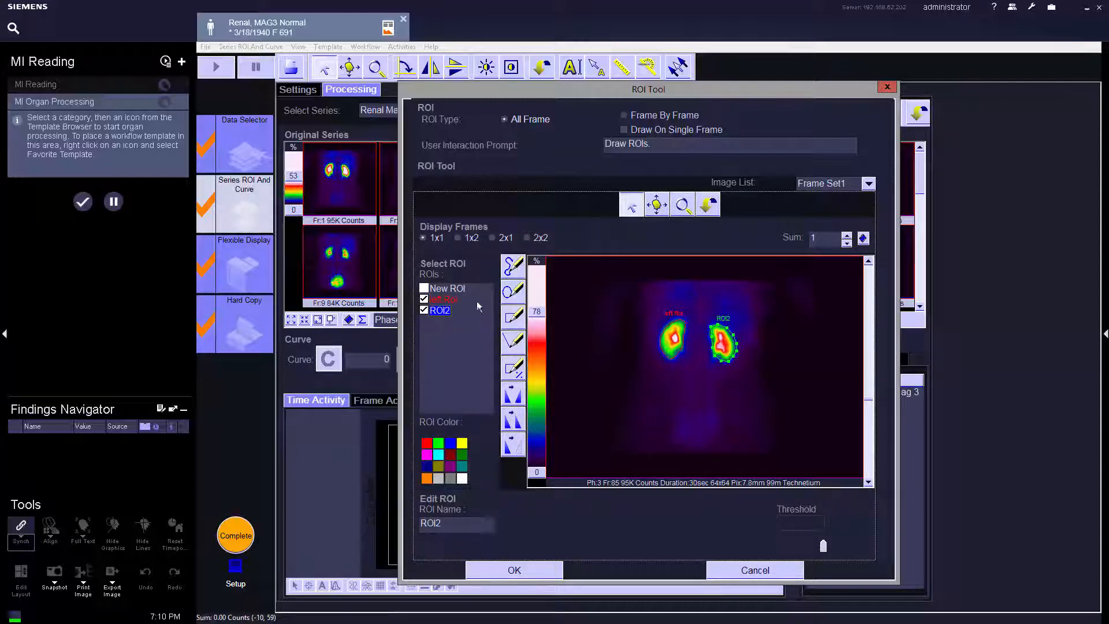
Draw an elliptical ROI over the bladder, set the upper brightness level to 58% and accept the ROIs
{"action": "left_click", "coordinate": [458, 289]}
{"action": "left_click", "coordinate": [518, 297]}
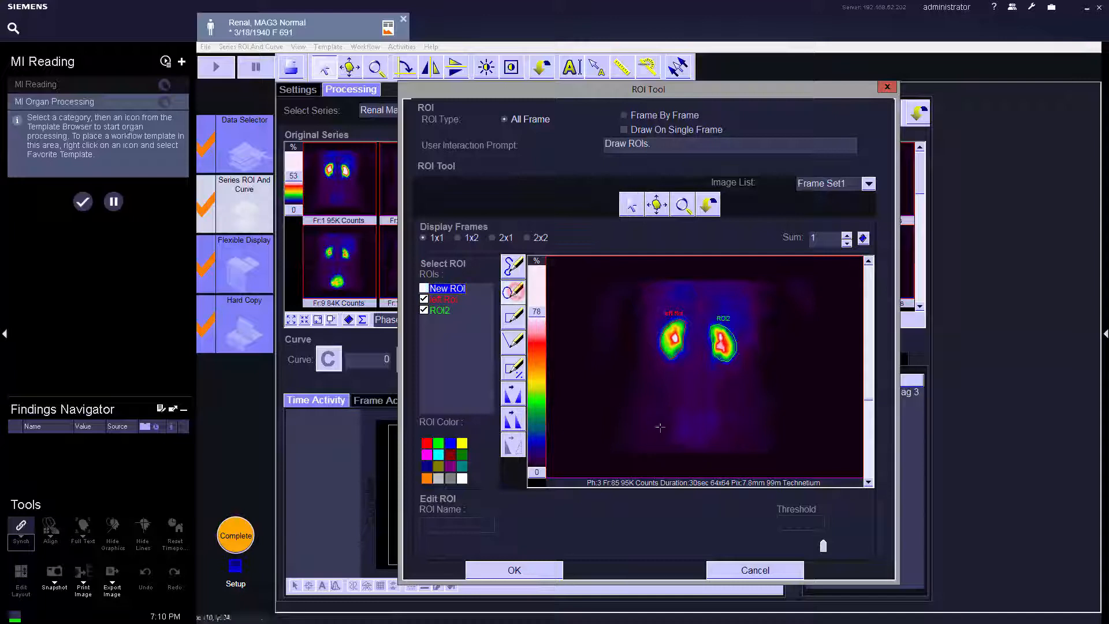
{"action": "left_click_drag", "start_coordinate": [678, 431], "coordinate": [699, 440]}
{"action": "left_click_drag", "start_coordinate": [537, 311], "coordinate": [537, 350]}
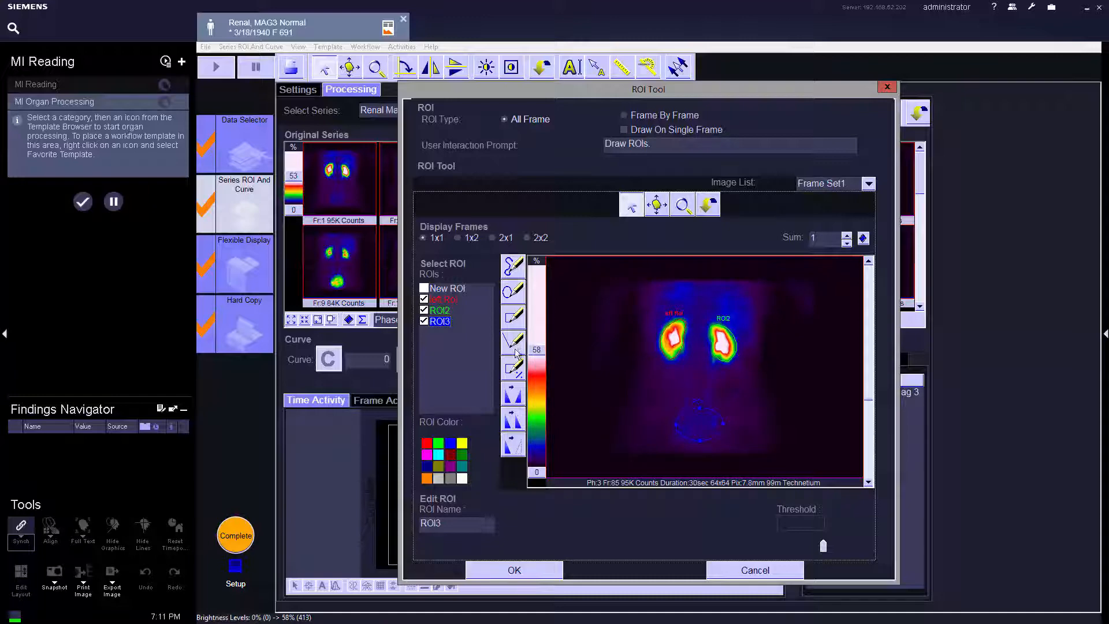
{"action": "left_click", "coordinate": [548, 572]}
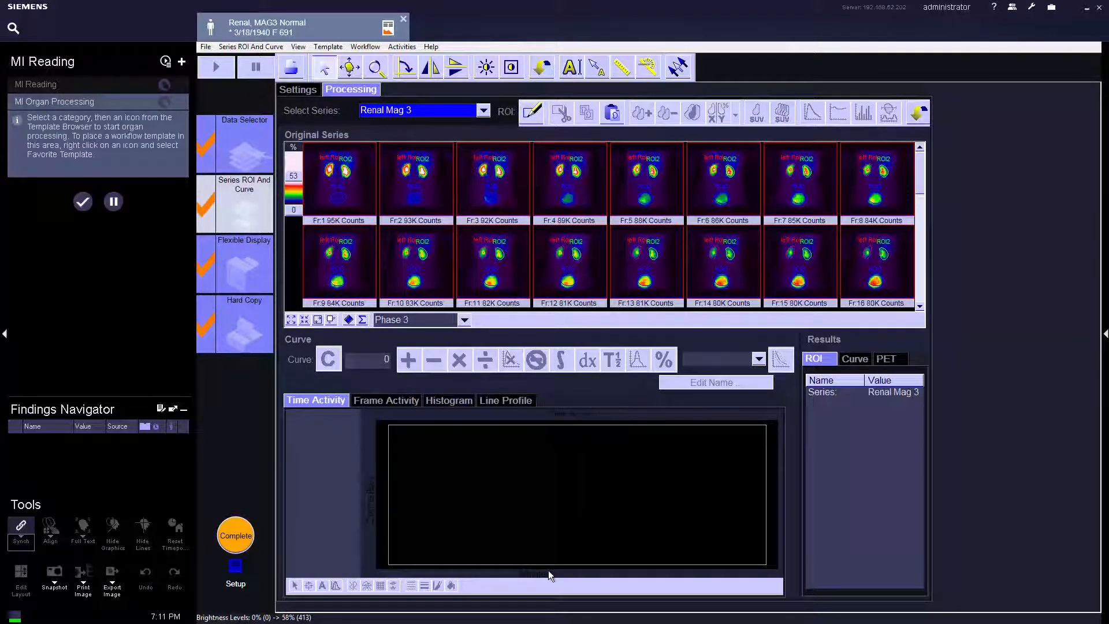
Calculate the split function between the left Roi and ROI2 on frame 5 of the renal series
{"action": "left_click", "coordinate": [636, 175]}
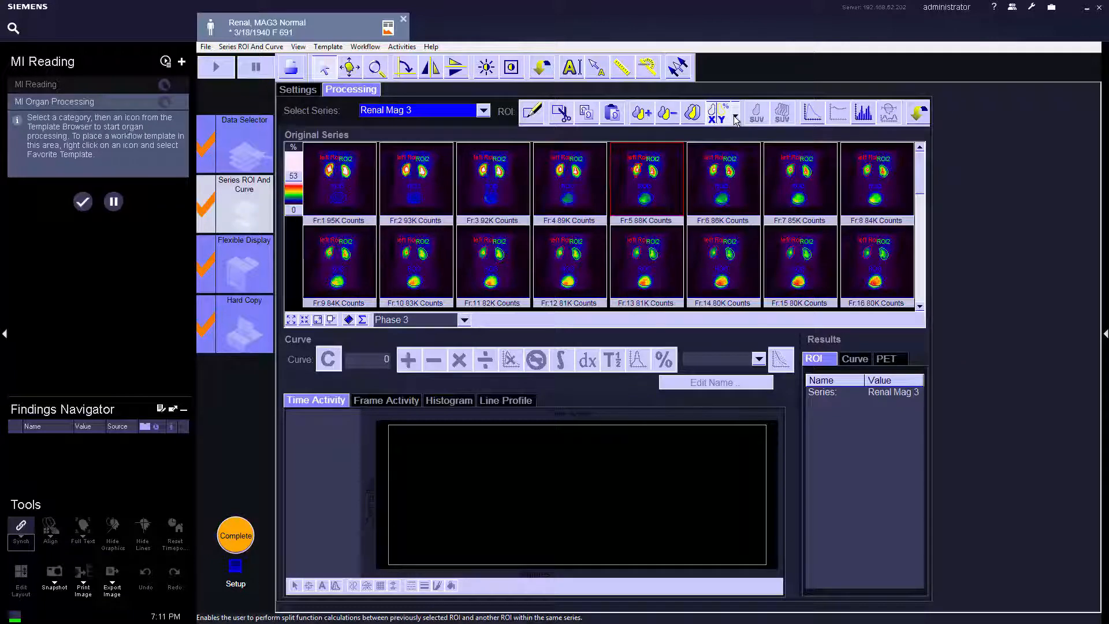
{"action": "left_click", "coordinate": [735, 117]}
{"action": "left_click", "coordinate": [734, 117]}
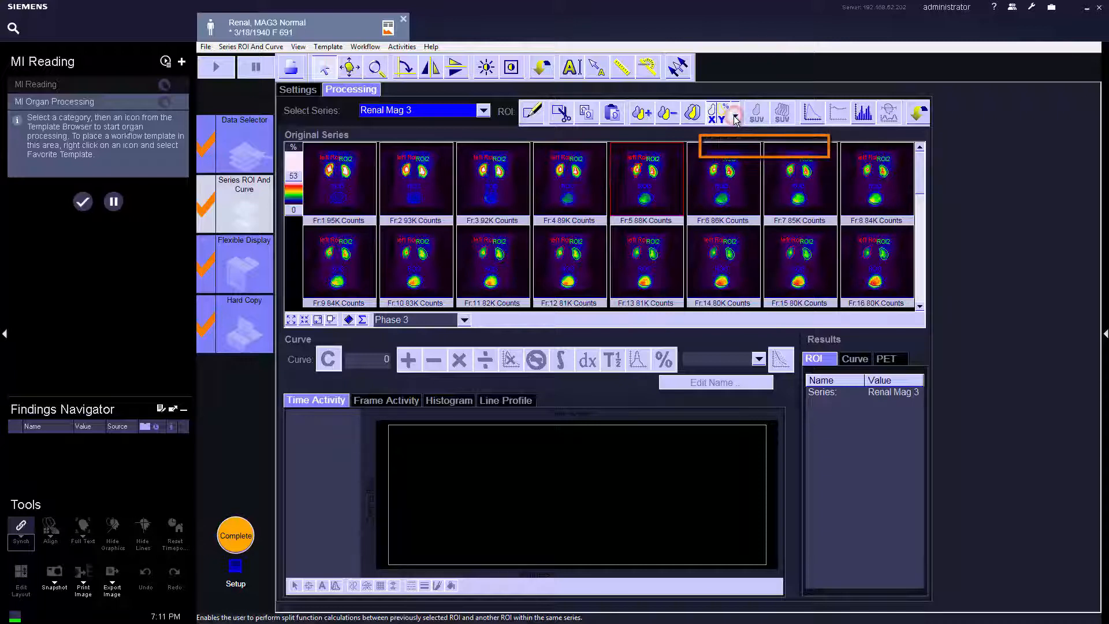
{"action": "left_click", "coordinate": [653, 173]}
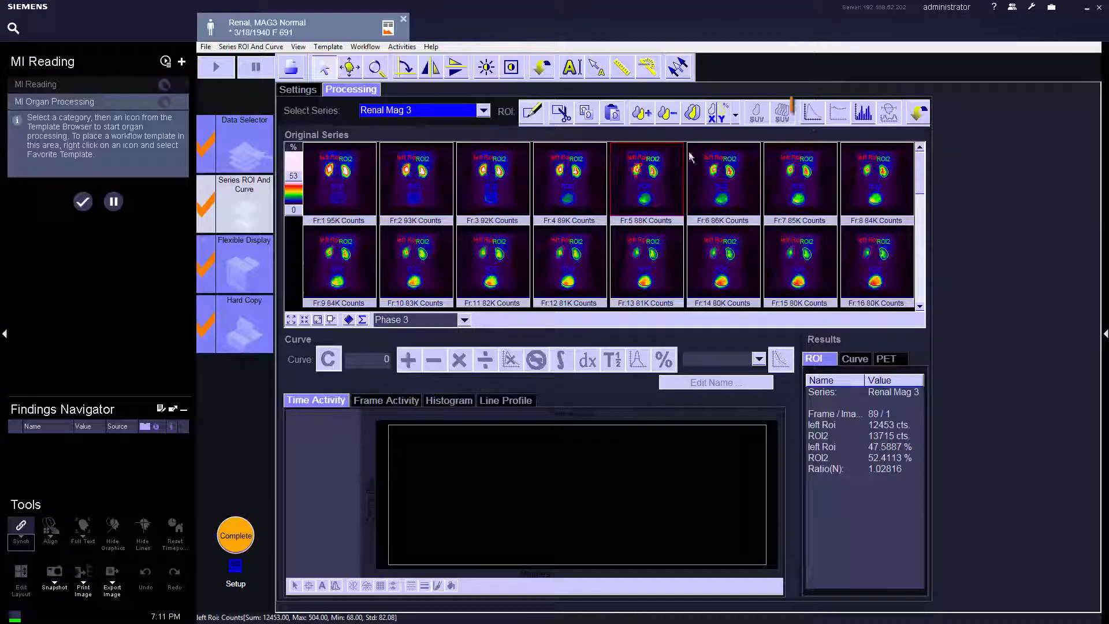
Create time activity curves for the left kidney, right kidney and bladder ROIs
{"action": "left_click", "coordinate": [813, 117]}
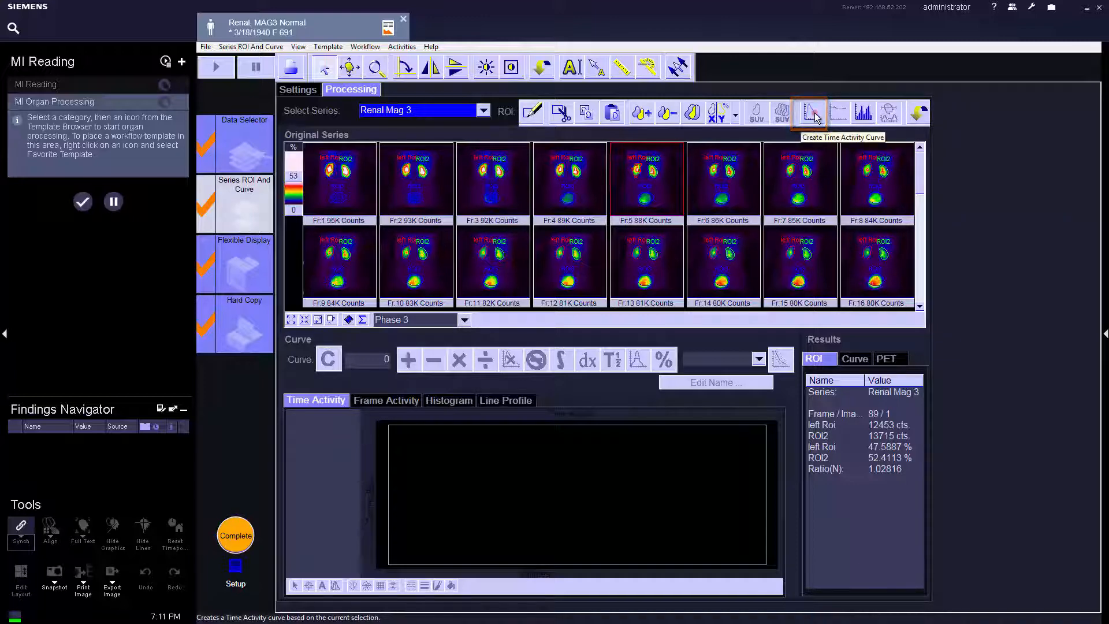
{"action": "left_click", "coordinate": [657, 180]}
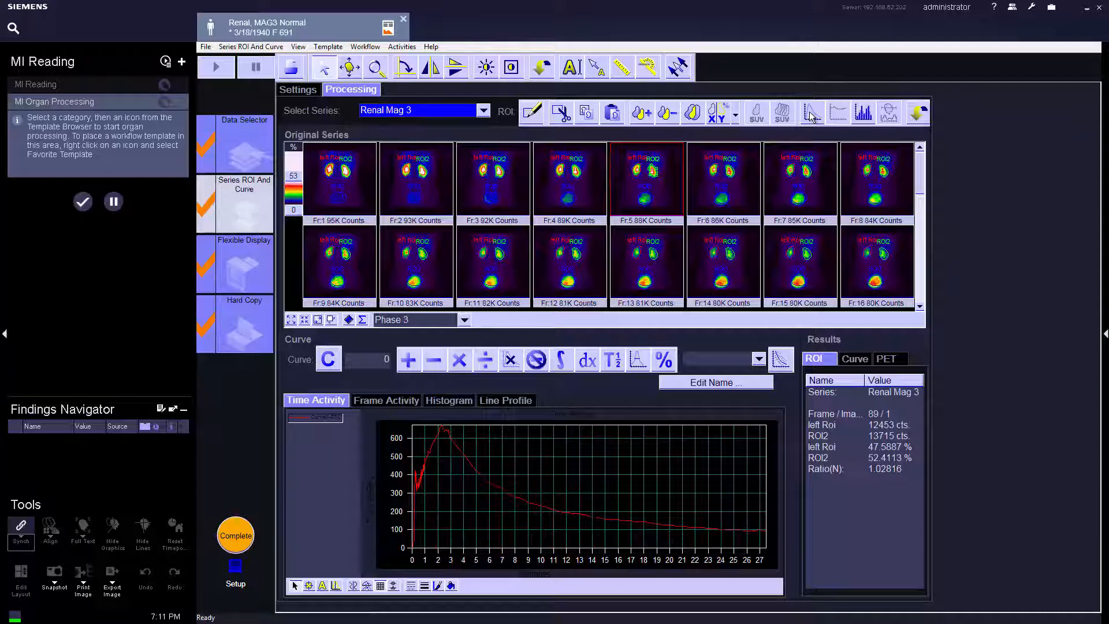
{"action": "left_click", "coordinate": [811, 115]}
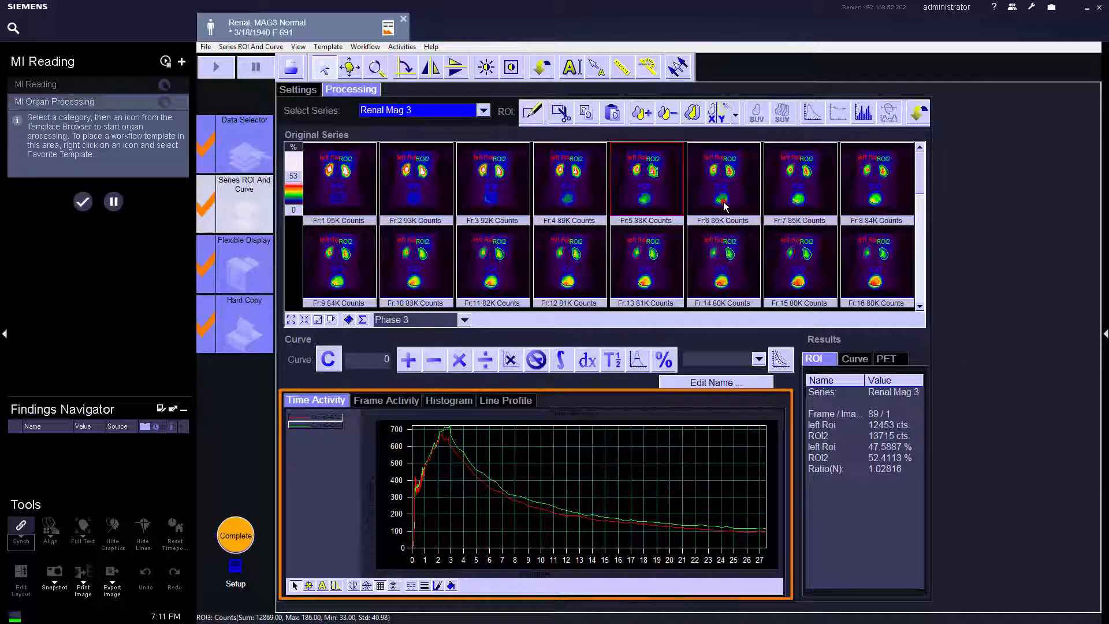
{"action": "left_click", "coordinate": [811, 115]}
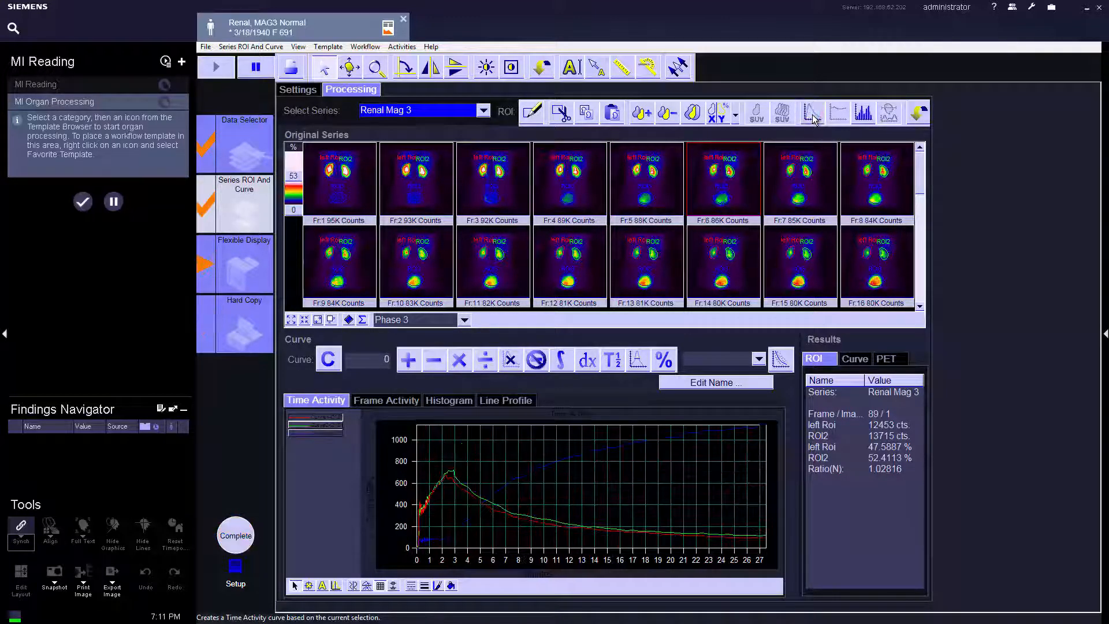
Rename the left kidney's time activity curve as "left curve"
{"action": "left_click", "coordinate": [302, 417]}
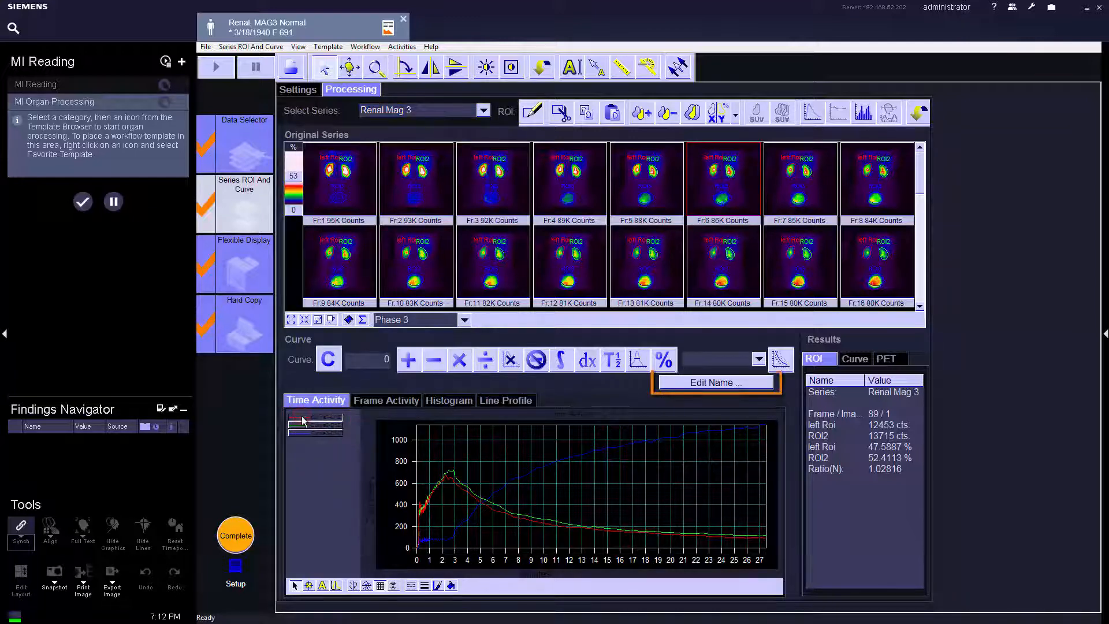
{"action": "left_click", "coordinate": [736, 386]}
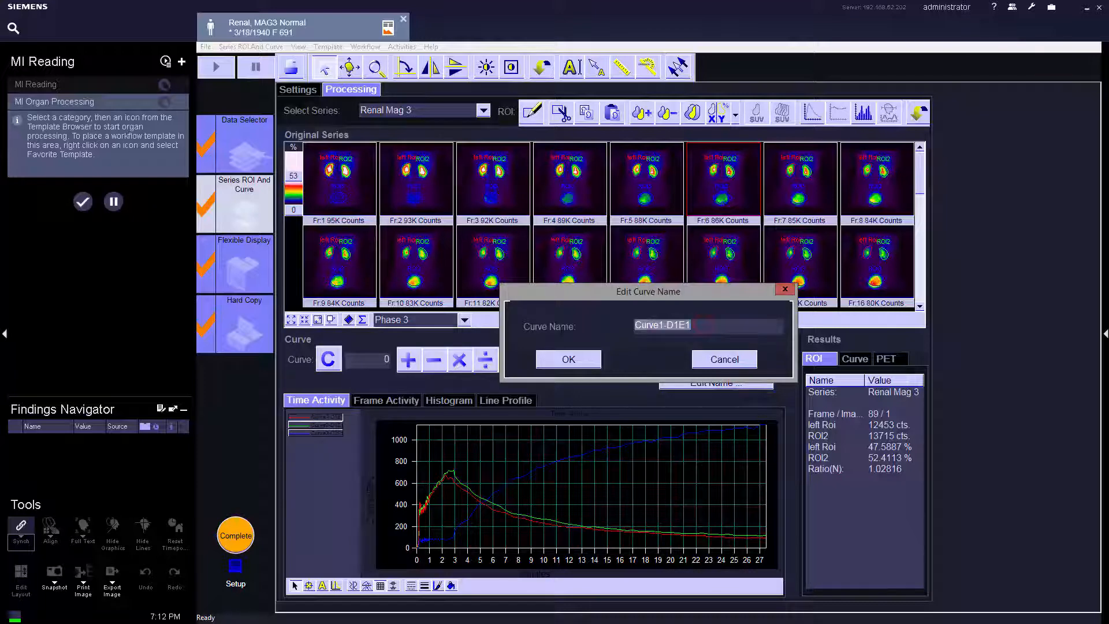
{"action": "type", "text": "left curve"}
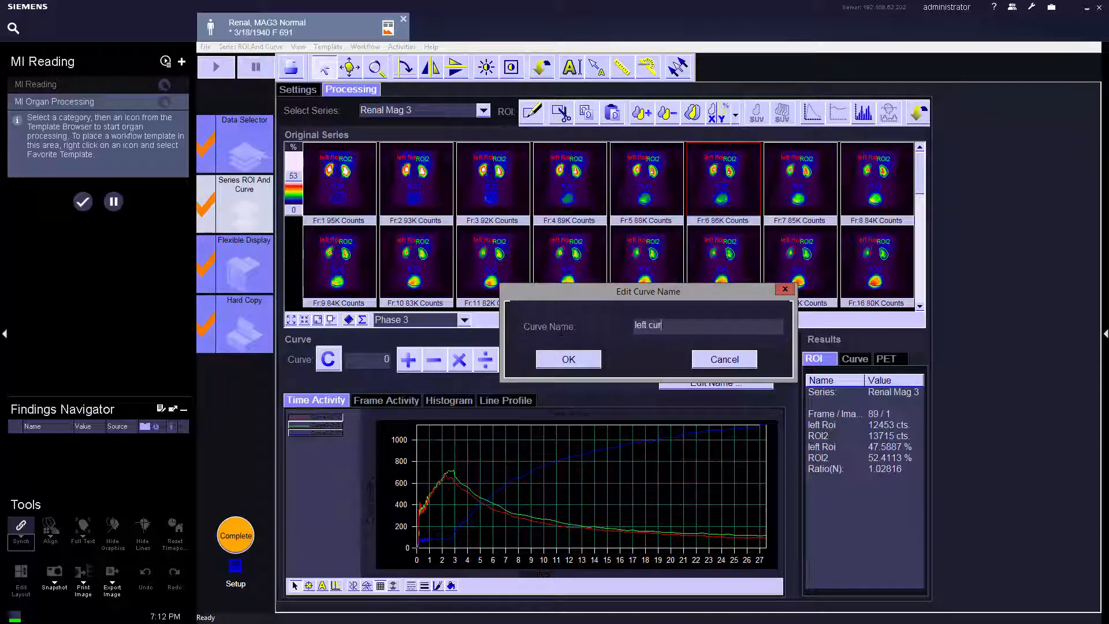
{"action": "key", "text": "Return"}
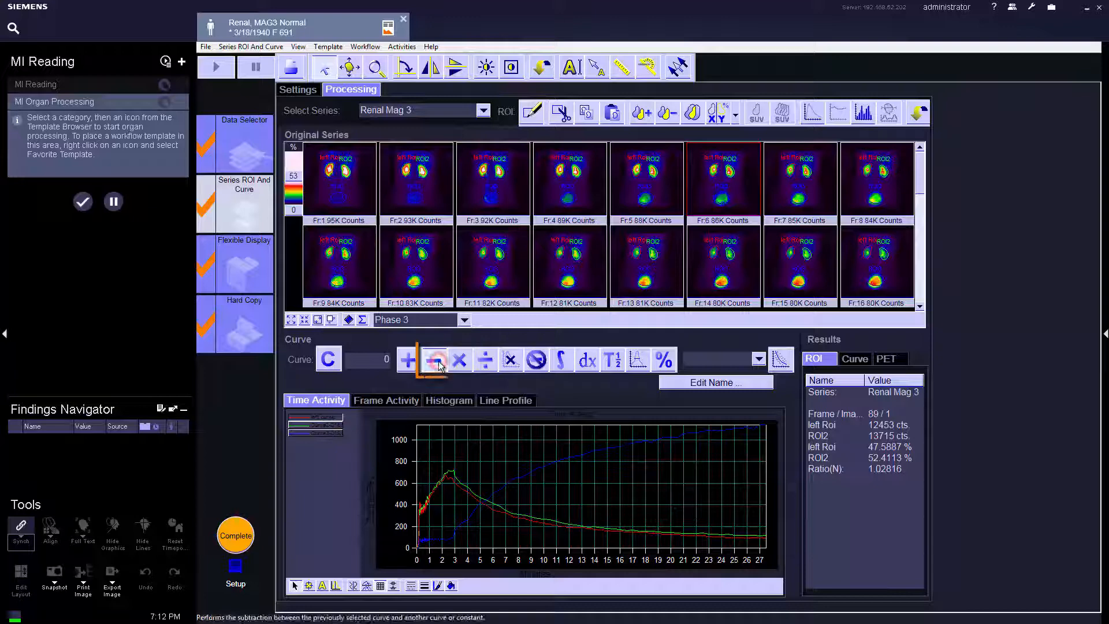
Subtract the bladder curve from the left kidney curve, and calculate T1/2 on the right kidney curve with Tmax moved slightly earlier
{"action": "left_click", "coordinate": [325, 433]}
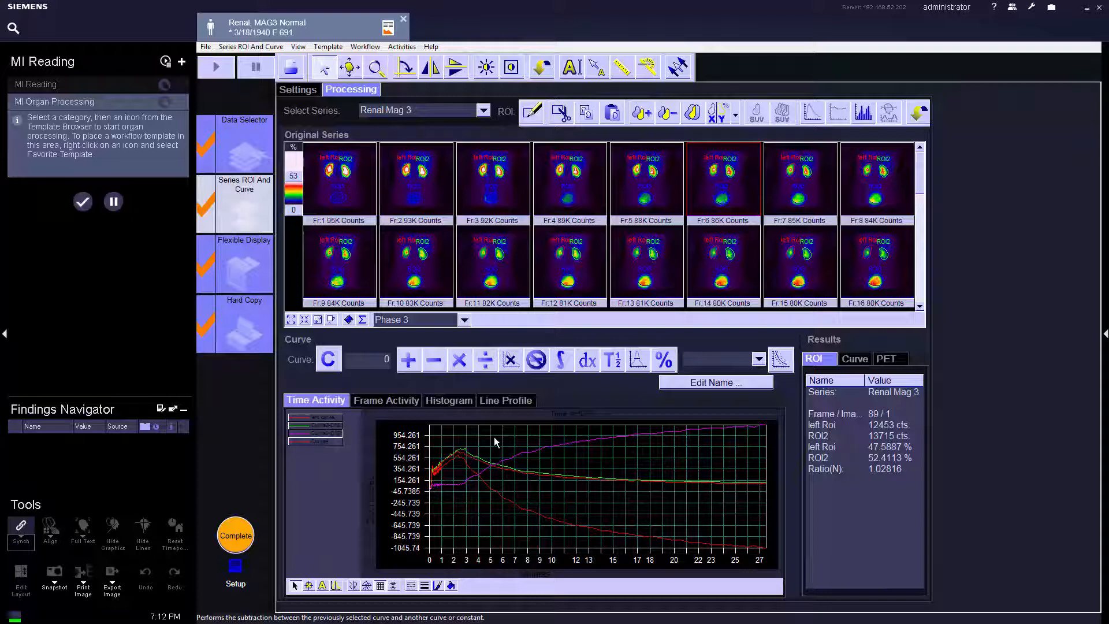
{"action": "left_click", "coordinate": [319, 426]}
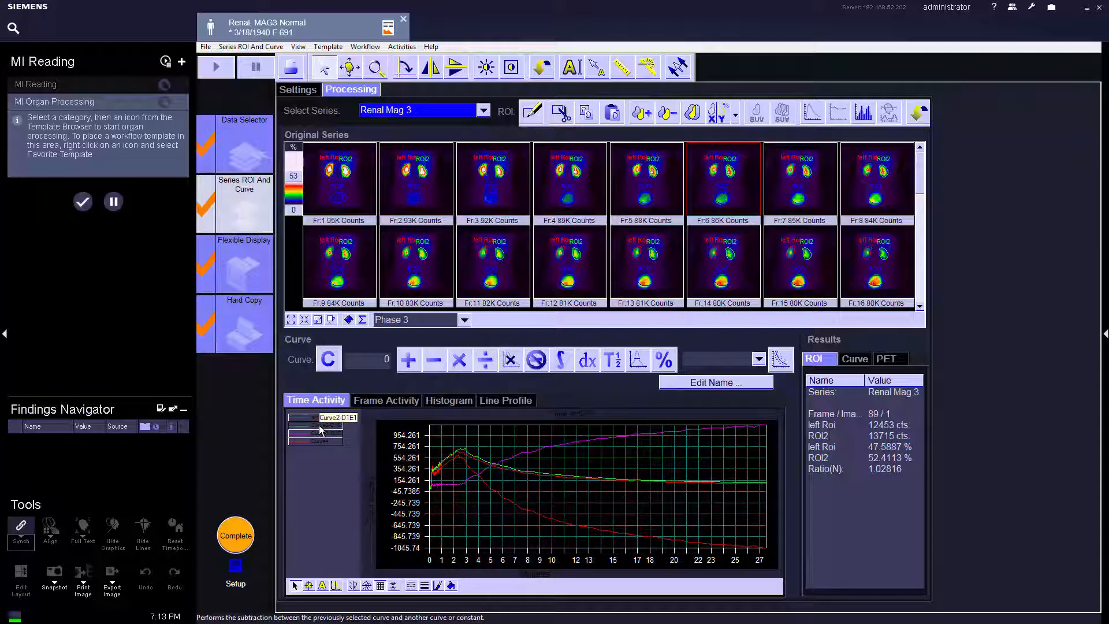
{"action": "left_click", "coordinate": [614, 363]}
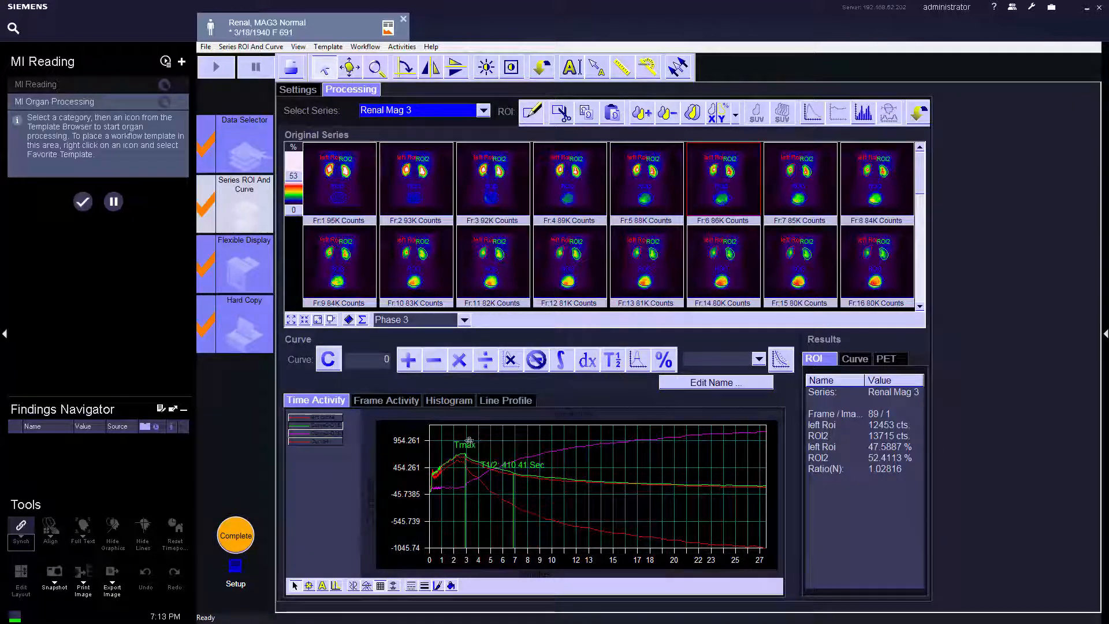
{"action": "left_click_drag", "start_coordinate": [466, 445], "coordinate": [460, 445]}
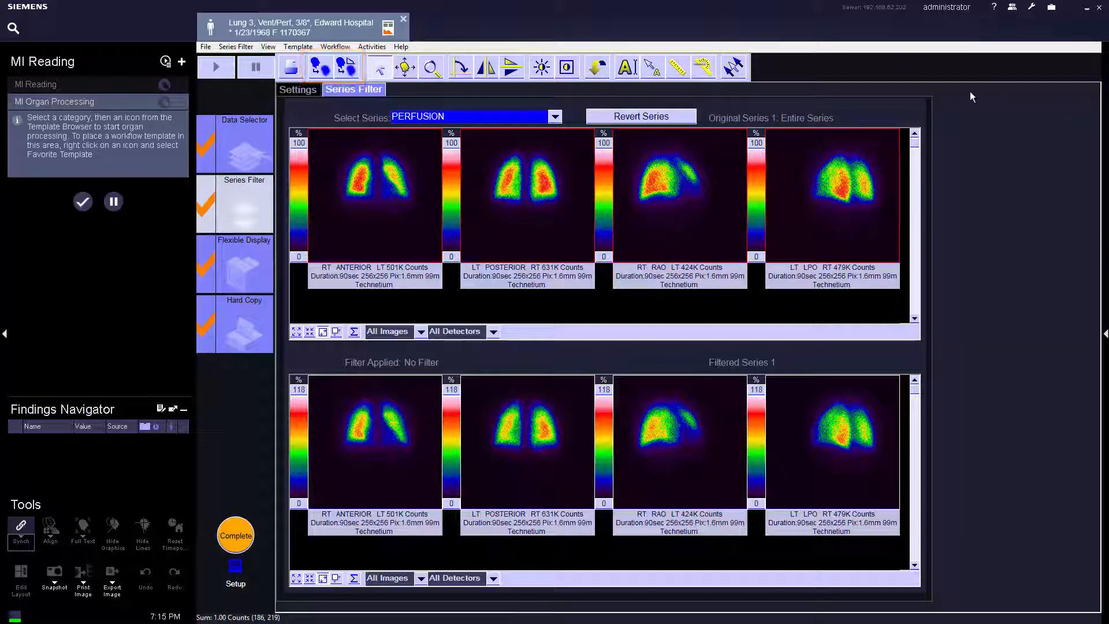
Open the filter tool for the PERFUSION lung series and run a trial of the Boxcar filter
{"action": "left_click", "coordinate": [324, 74]}
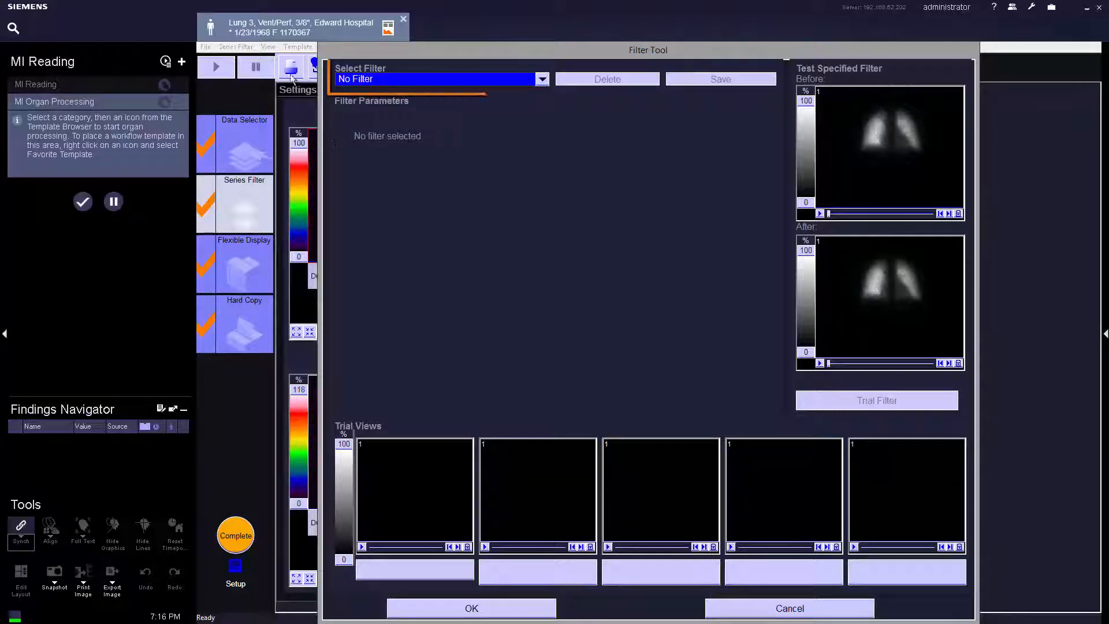
{"action": "left_click", "coordinate": [542, 79]}
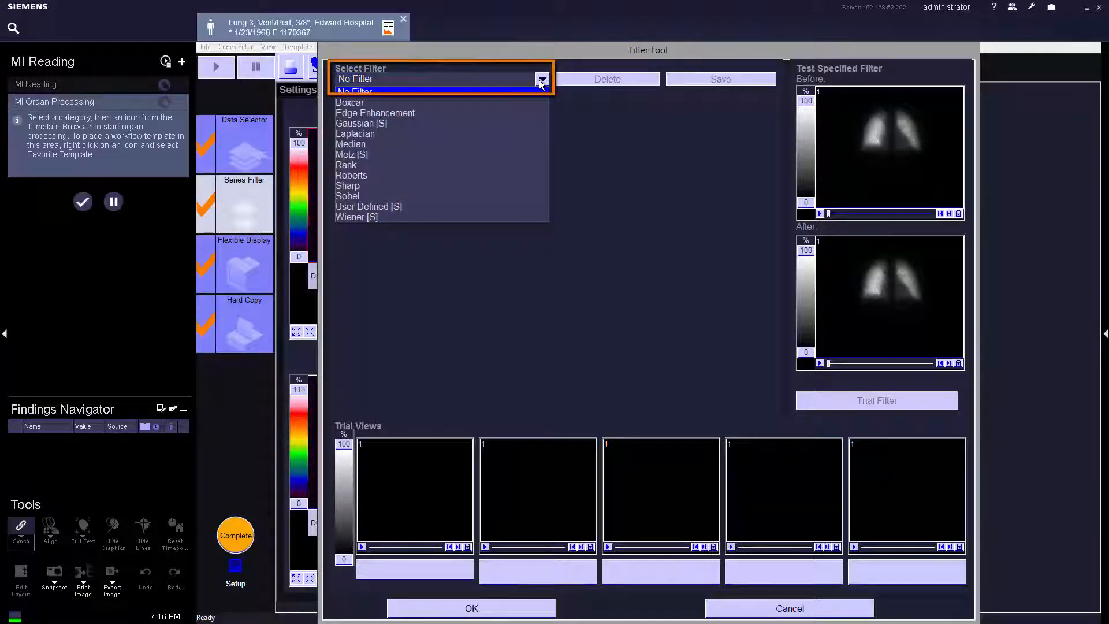
{"action": "left_click", "coordinate": [370, 103]}
{"action": "left_click", "coordinate": [854, 405]}
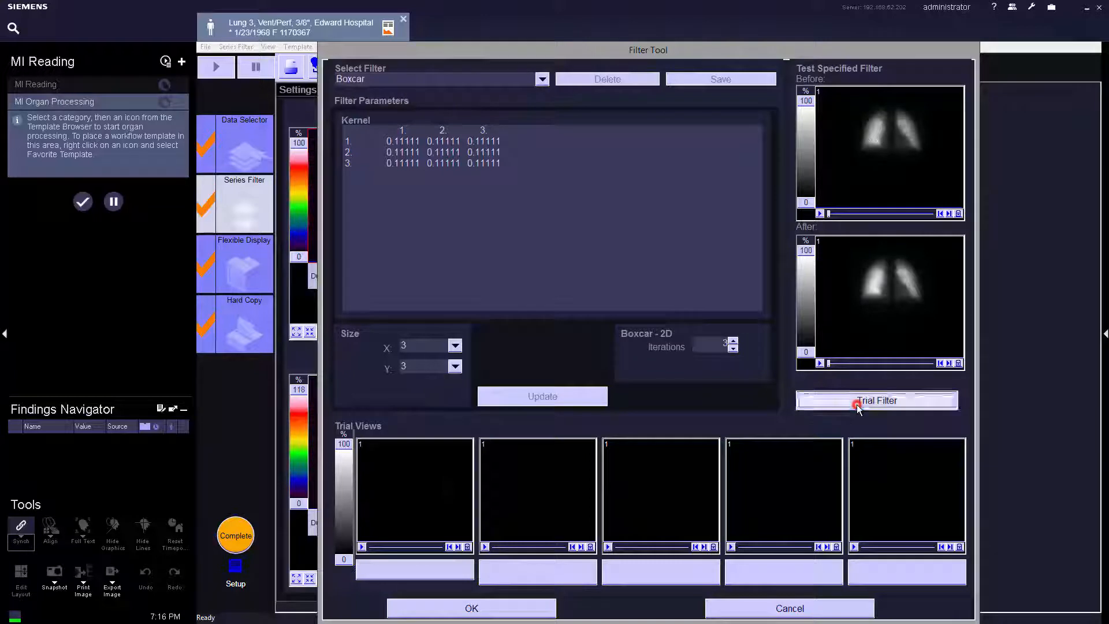
Run trials of the Gaussian filter with 6 mm FWHM, the Sharp filter and the Sobel filter on the perfusion series
{"action": "left_click", "coordinate": [542, 79]}
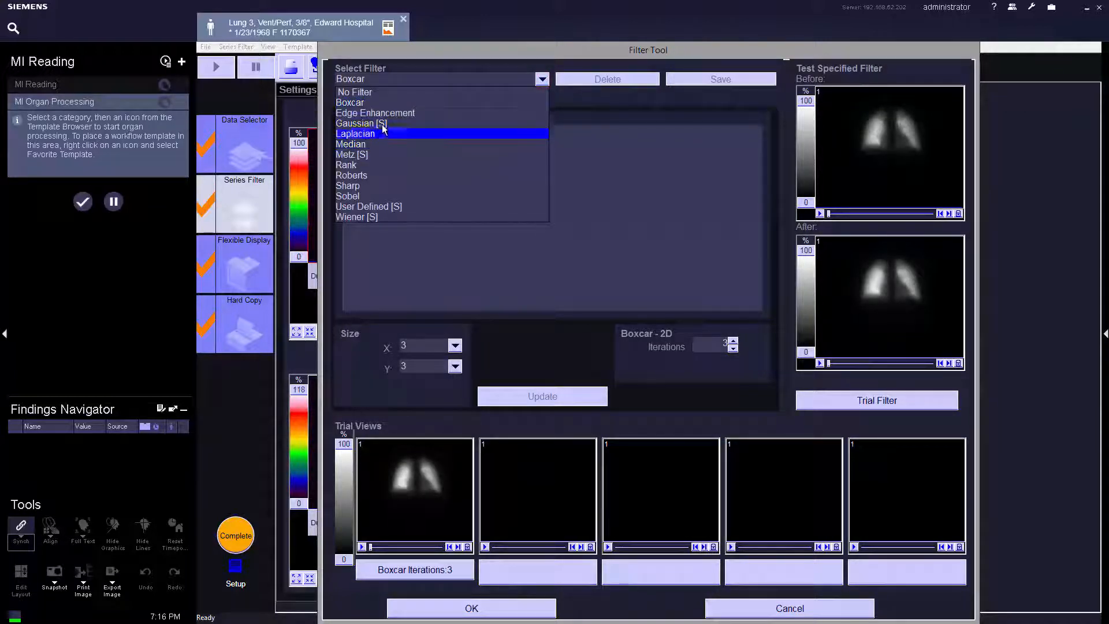
{"action": "left_click", "coordinate": [383, 124]}
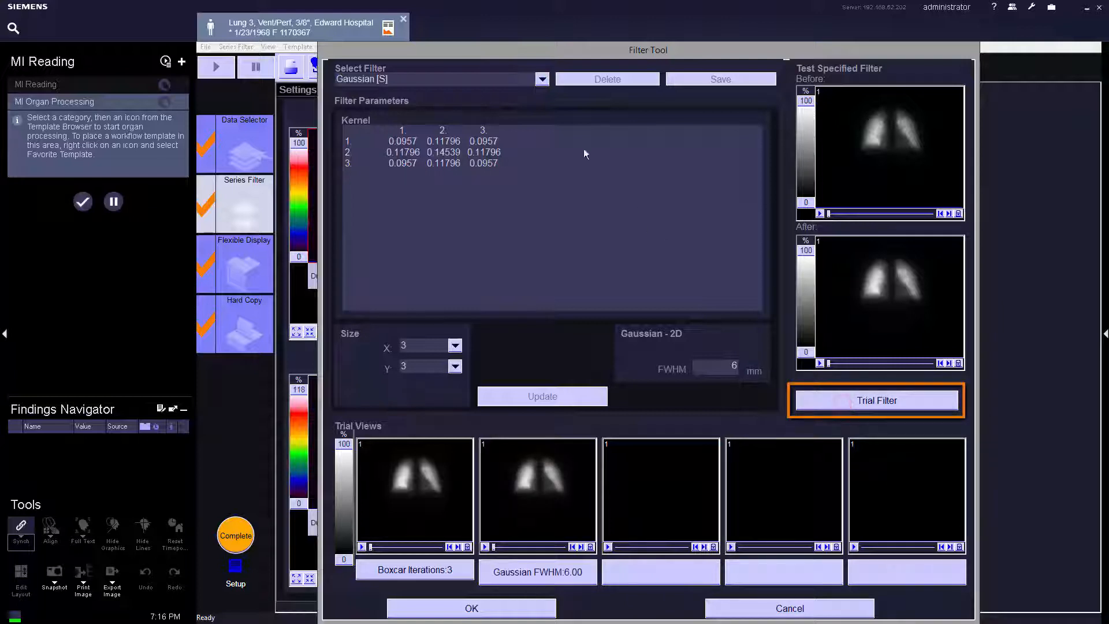
{"action": "left_click", "coordinate": [542, 79]}
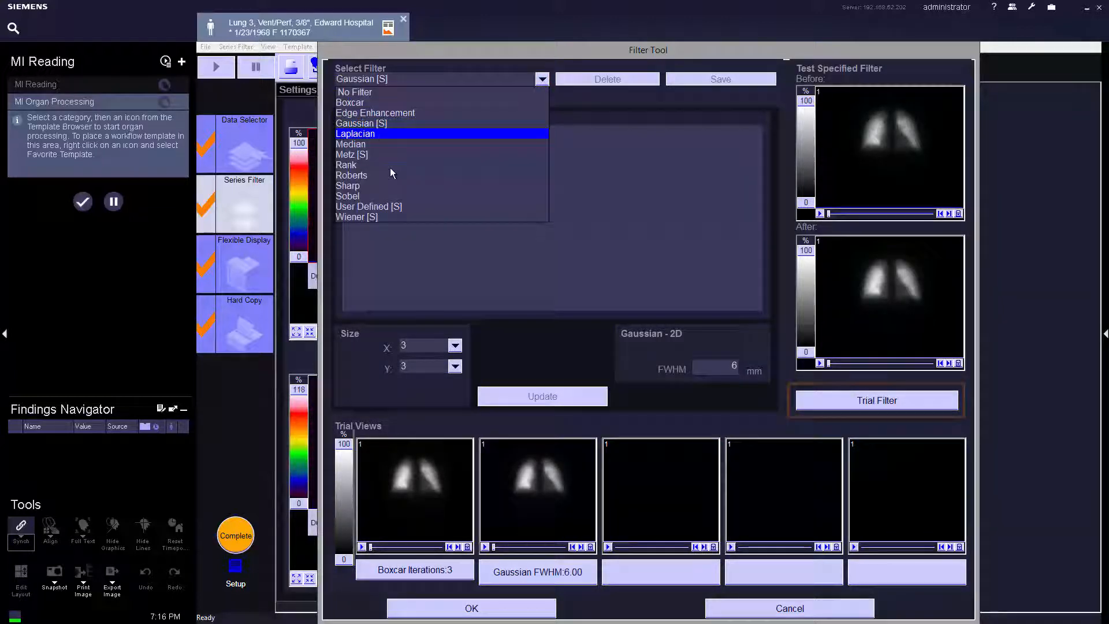
{"action": "left_click", "coordinate": [348, 186]}
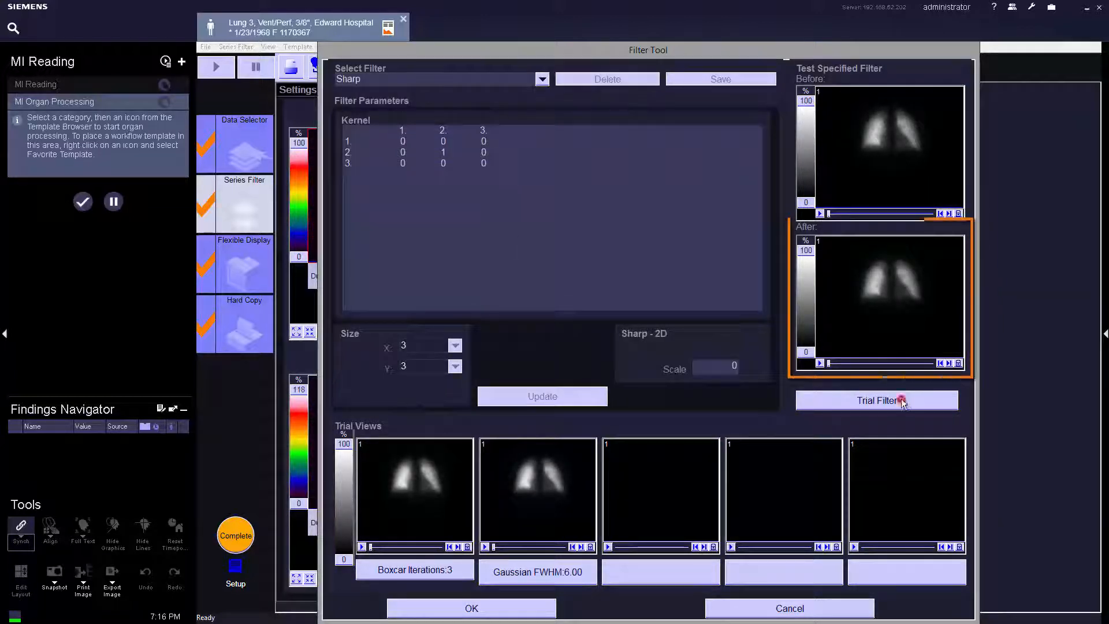
{"action": "left_click", "coordinate": [901, 398]}
{"action": "left_click", "coordinate": [542, 79]}
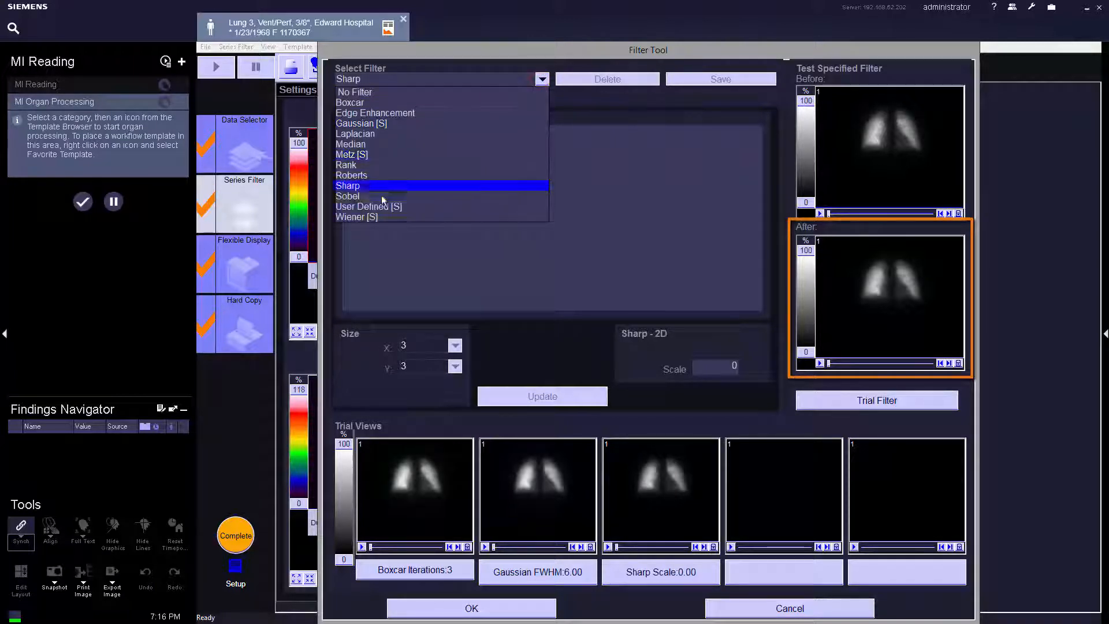
{"action": "left_click", "coordinate": [382, 196]}
{"action": "left_click", "coordinate": [912, 403]}
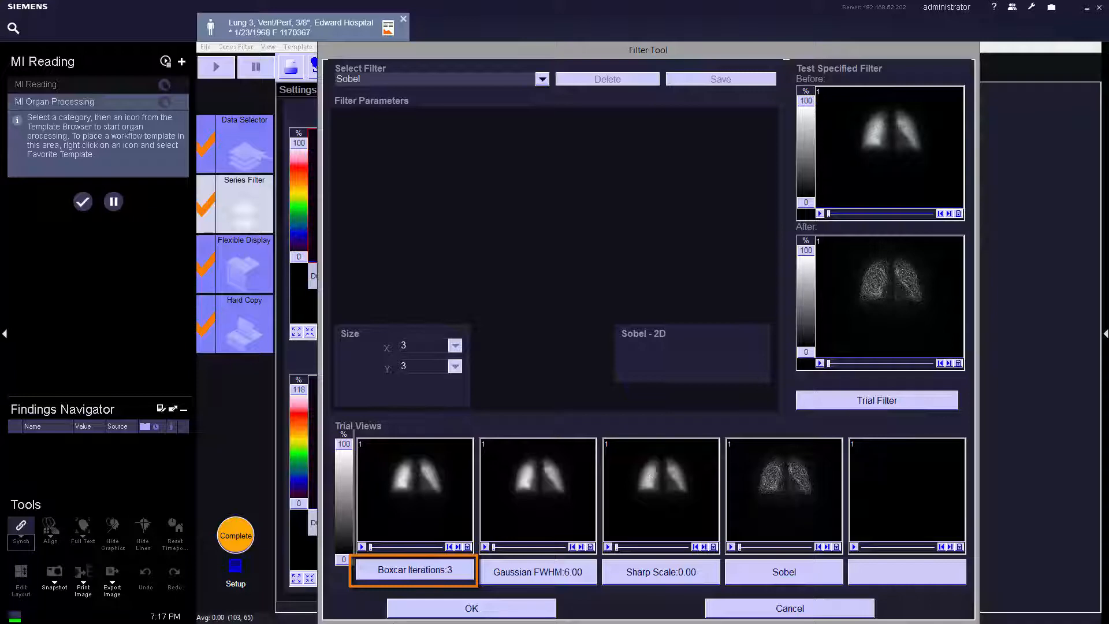
Apply the Boxcar trial filter with 3 iterations to the PERFUSION series, and revert the series to its original
{"action": "left_click", "coordinate": [425, 571]}
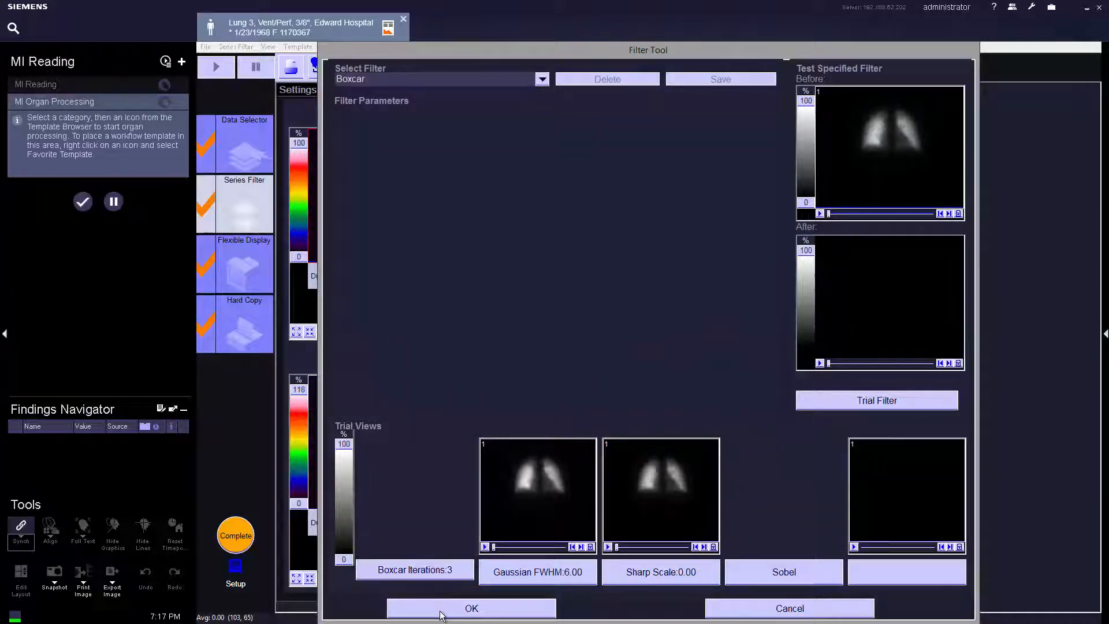
{"action": "left_click", "coordinate": [434, 606]}
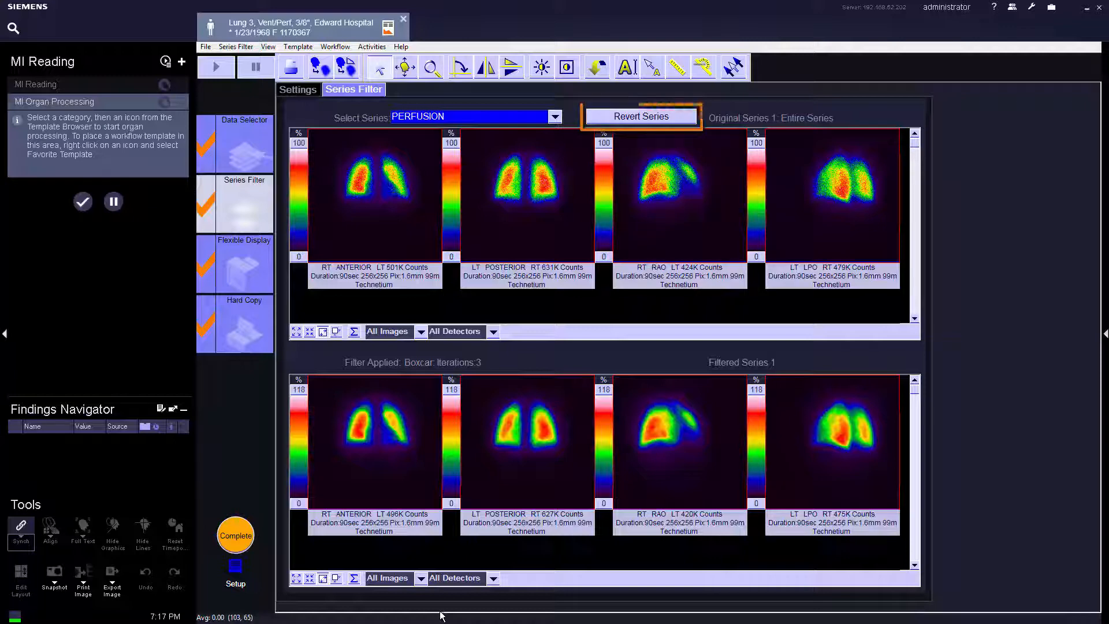
{"action": "left_click", "coordinate": [669, 118]}
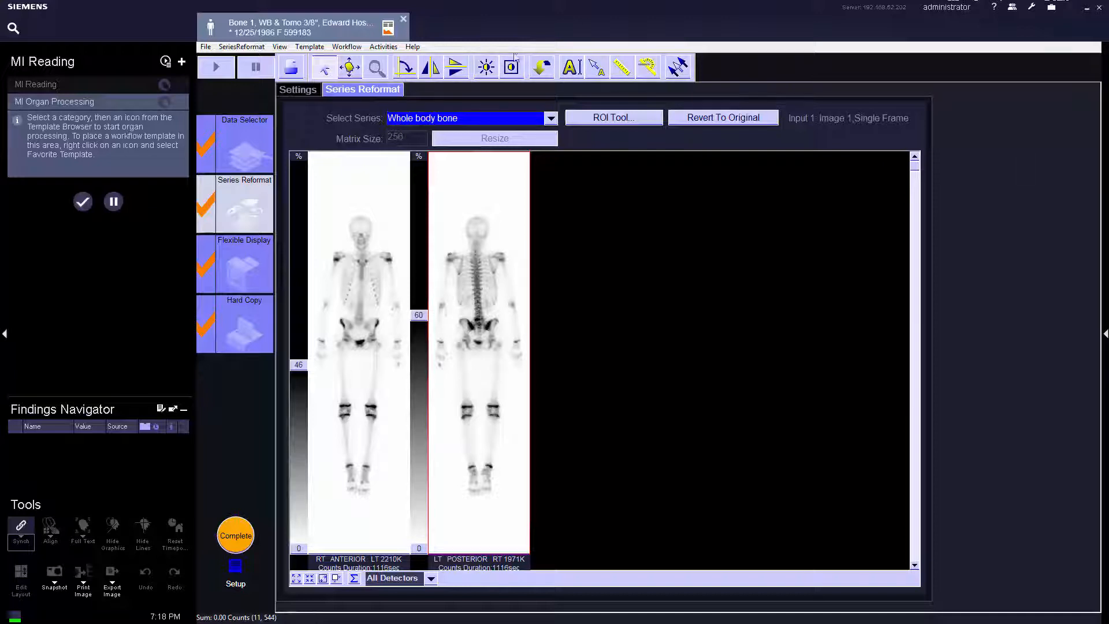
Select the Whole body bone series for reformatting and show only its Detector 1 image
{"action": "left_click", "coordinate": [550, 119]}
{"action": "left_click", "coordinate": [535, 132]}
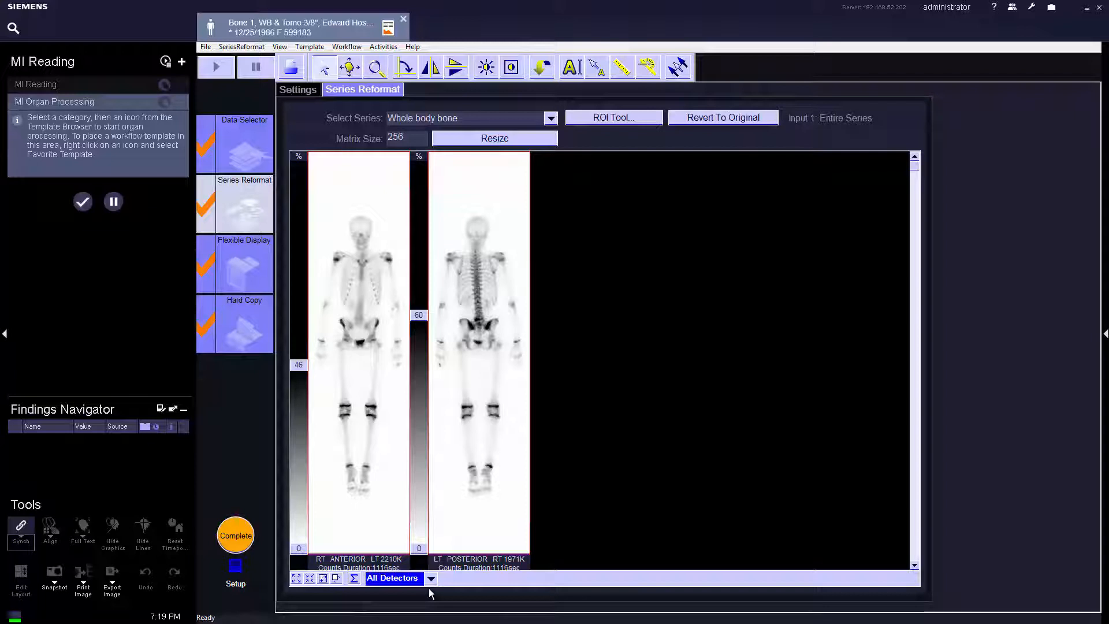
{"action": "left_click", "coordinate": [430, 579]}
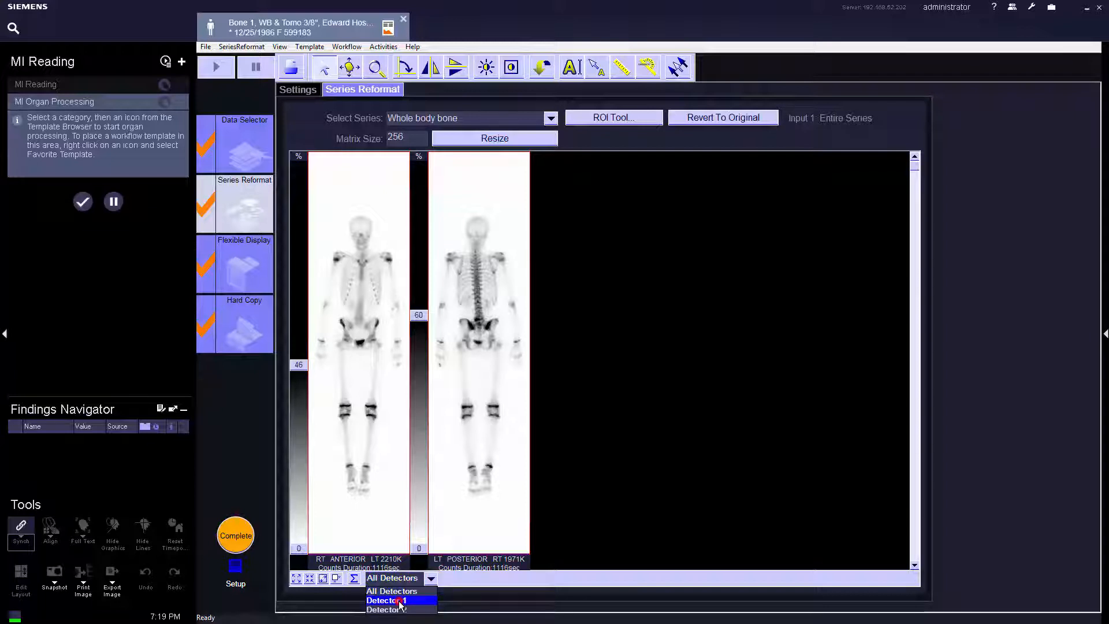
{"action": "left_click", "coordinate": [386, 600]}
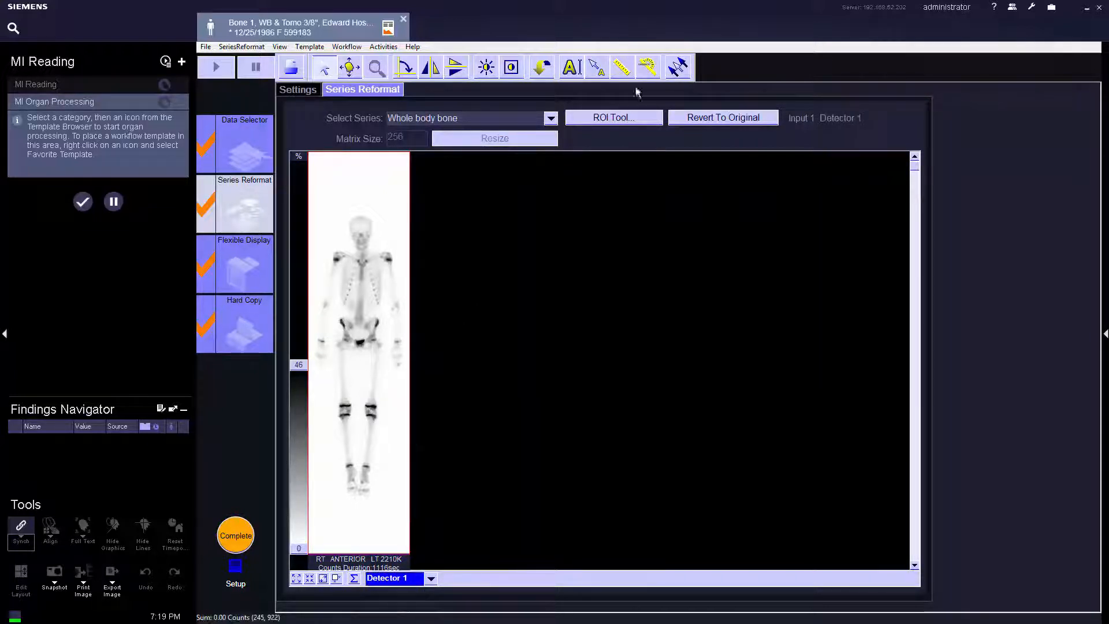
Mask the bladder out of the Detector 1 whole body image with a small elliptical ROI, keeping the area outside it
{"action": "left_click", "coordinate": [638, 116]}
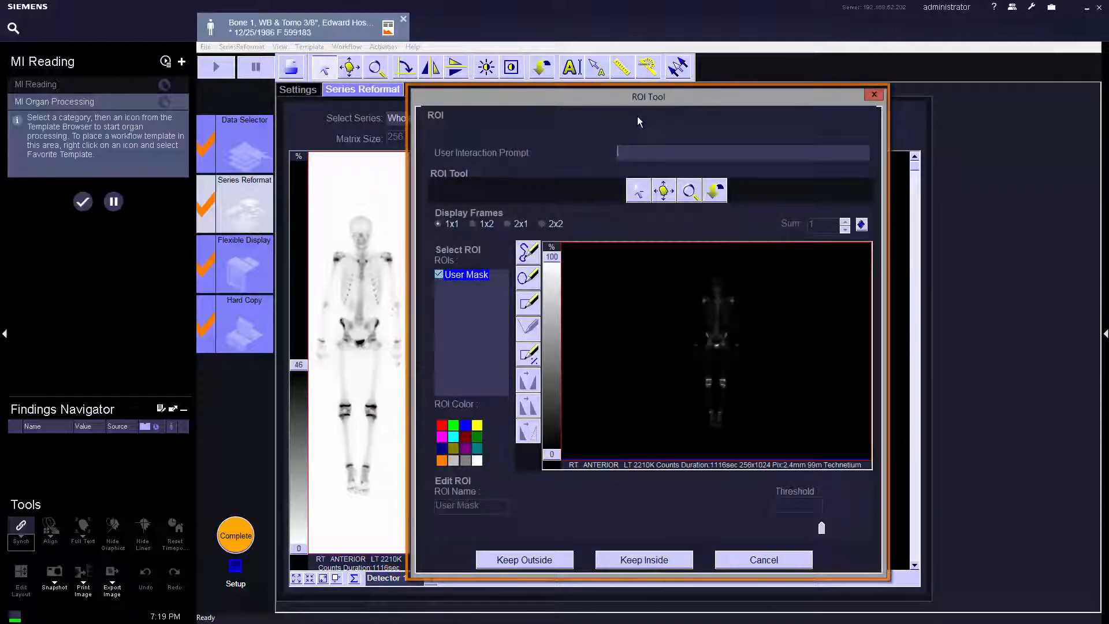
{"action": "left_click_drag", "start_coordinate": [550, 242], "coordinate": [623, 378]}
{"action": "left_click", "coordinate": [689, 190]}
{"action": "left_click_drag", "start_coordinate": [768, 396], "coordinate": [760, 414]}
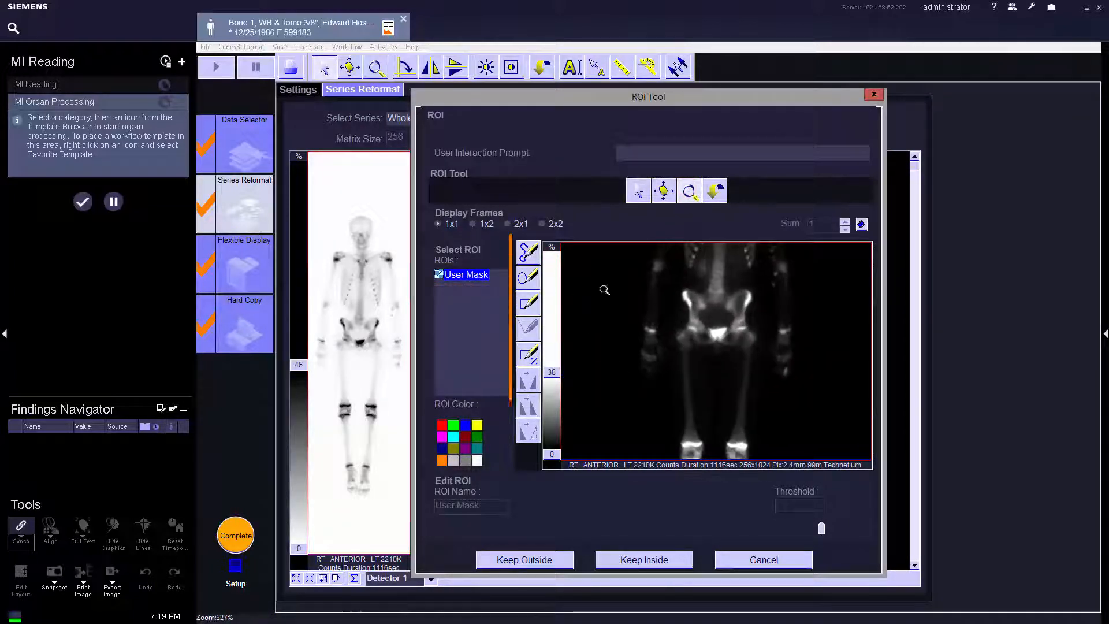
{"action": "left_click", "coordinate": [534, 276]}
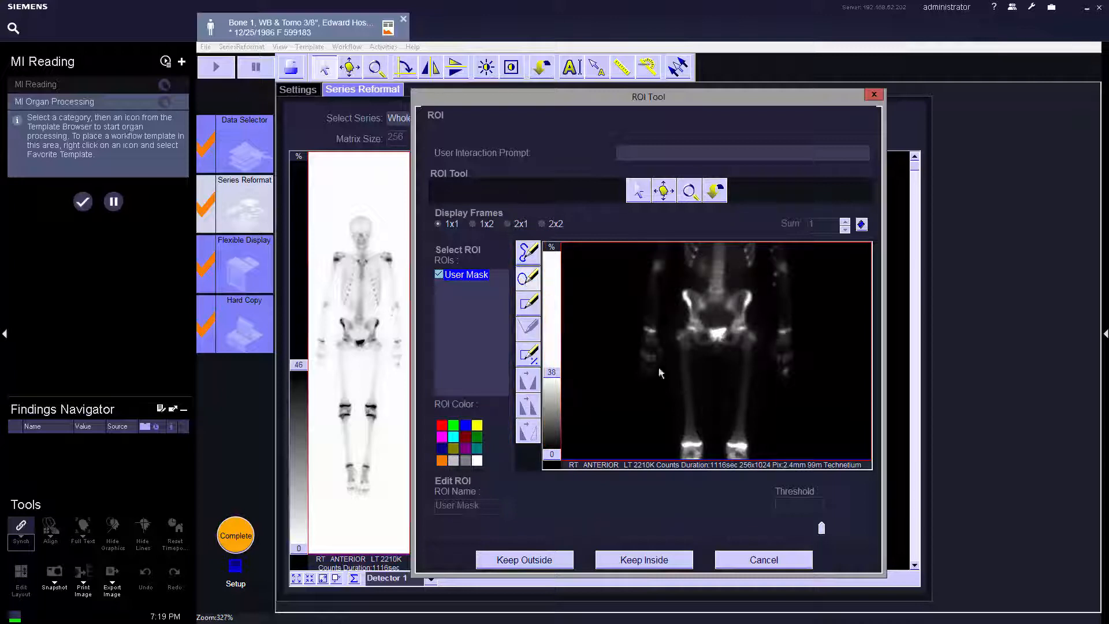
{"action": "left_click_drag", "start_coordinate": [710, 331], "coordinate": [721, 333]}
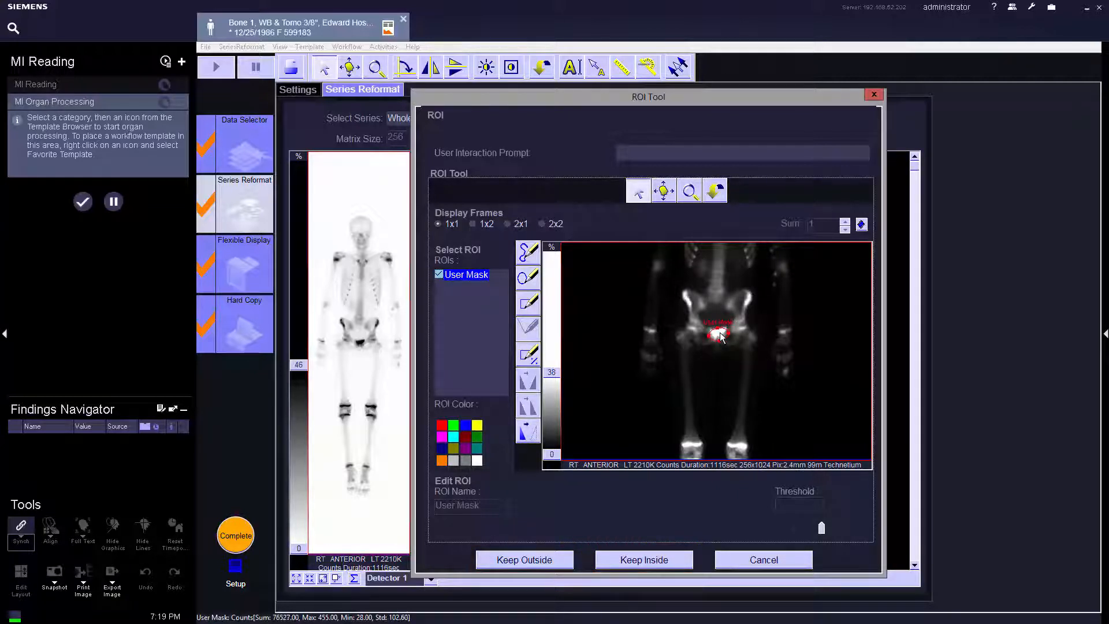
{"action": "left_click", "coordinate": [549, 559]}
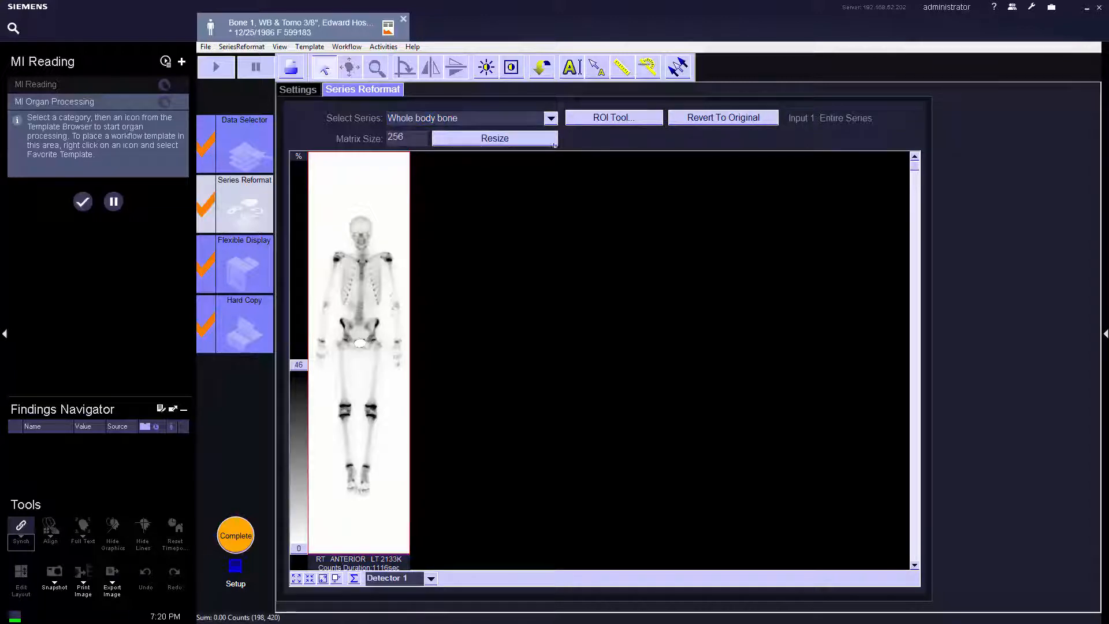
Resize the BONE TOMO series to a matrix size of 64, and revert it to the original
{"action": "left_click", "coordinate": [552, 118]}
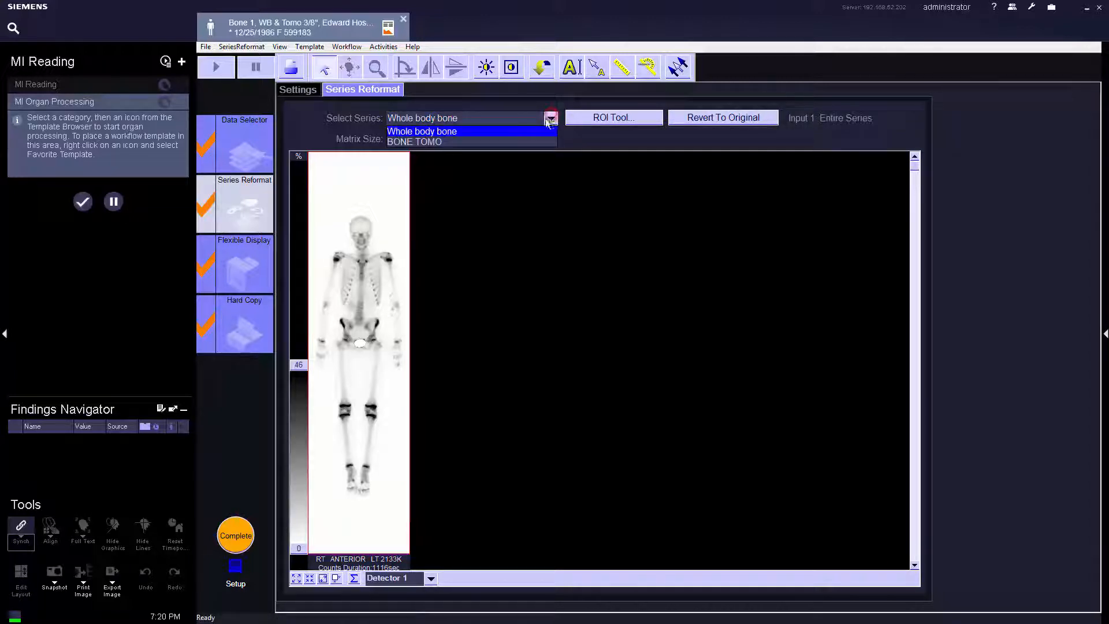
{"action": "left_click", "coordinate": [452, 142]}
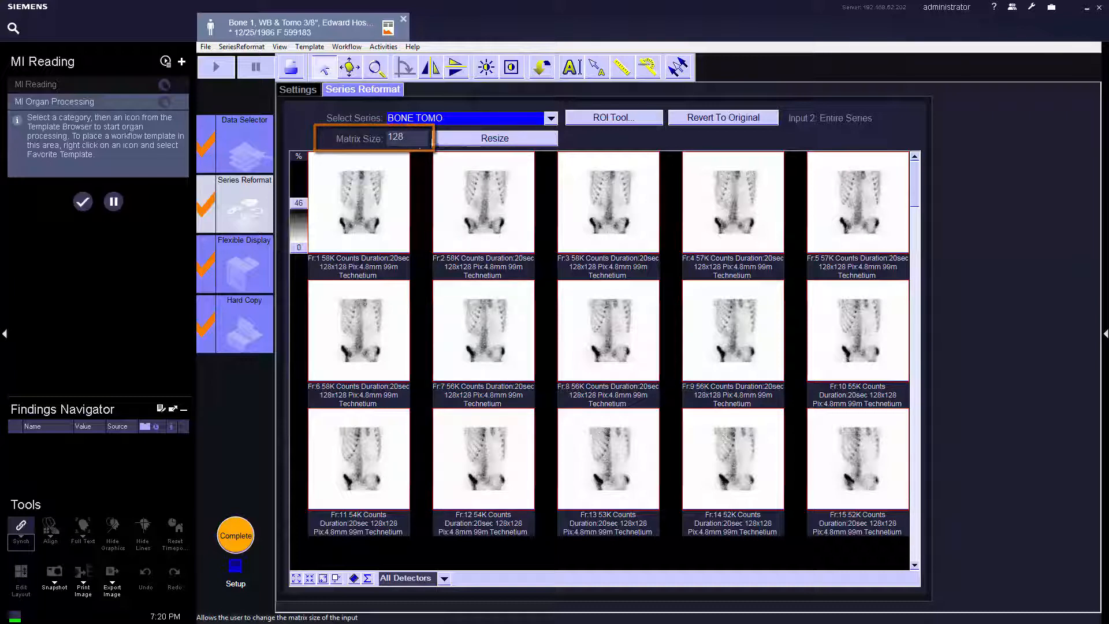
{"action": "left_click", "coordinate": [415, 137]}
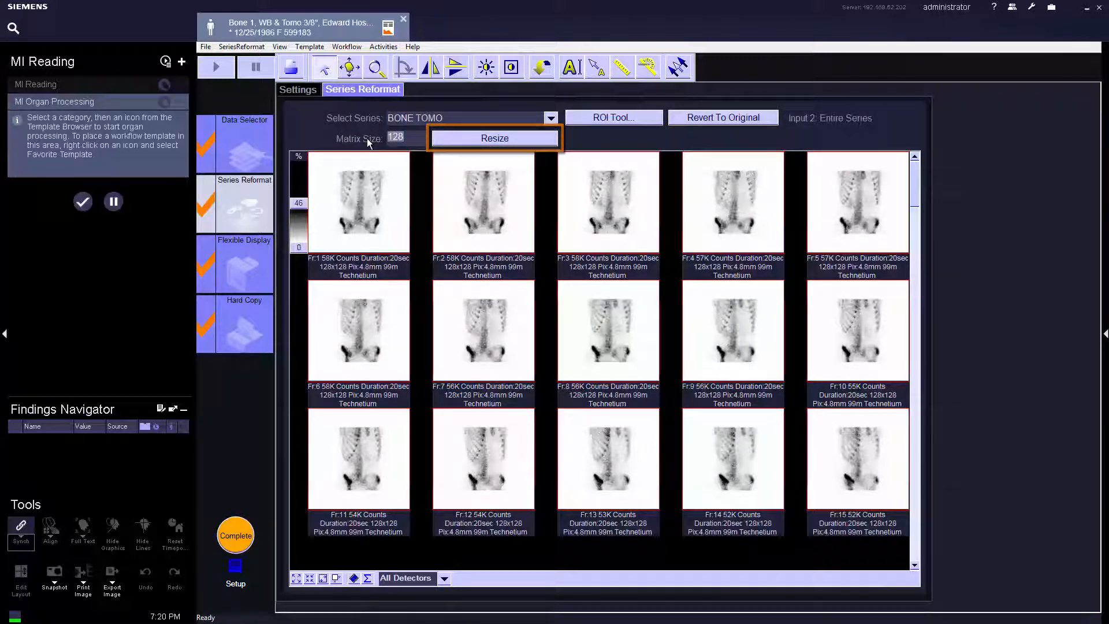
{"action": "type", "text": "64"}
{"action": "left_click", "coordinate": [497, 139]}
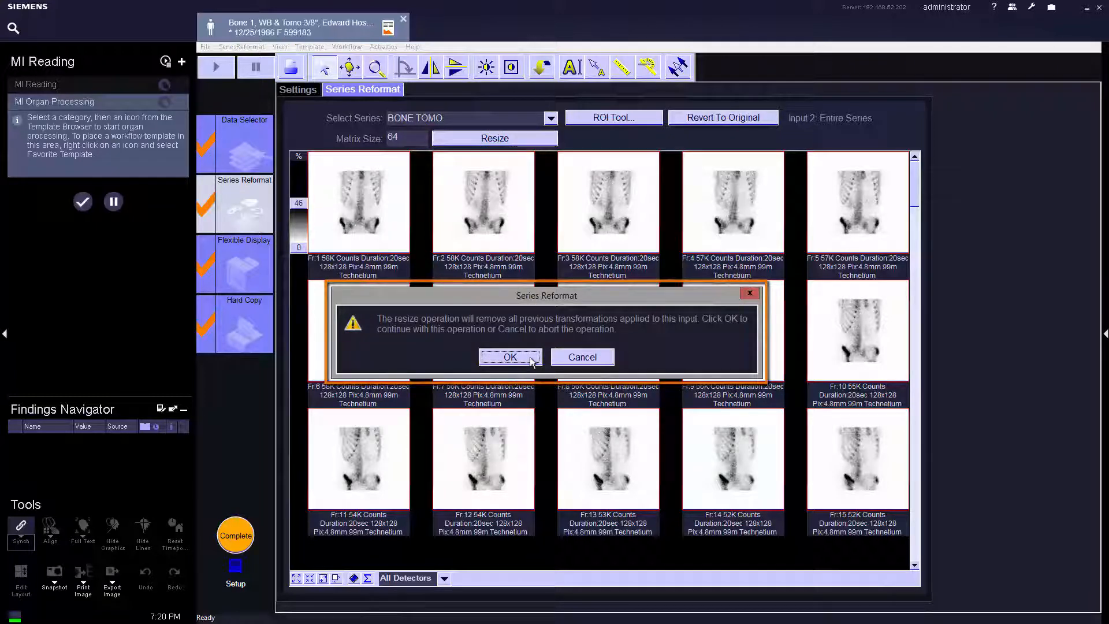
{"action": "left_click", "coordinate": [510, 357]}
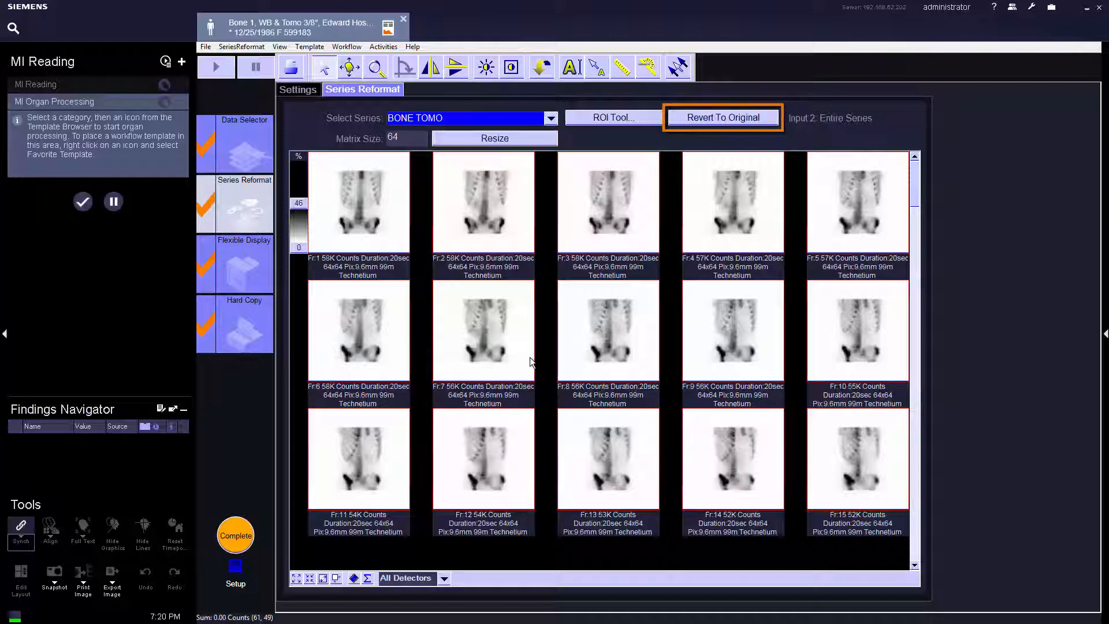
{"action": "left_click", "coordinate": [715, 118]}
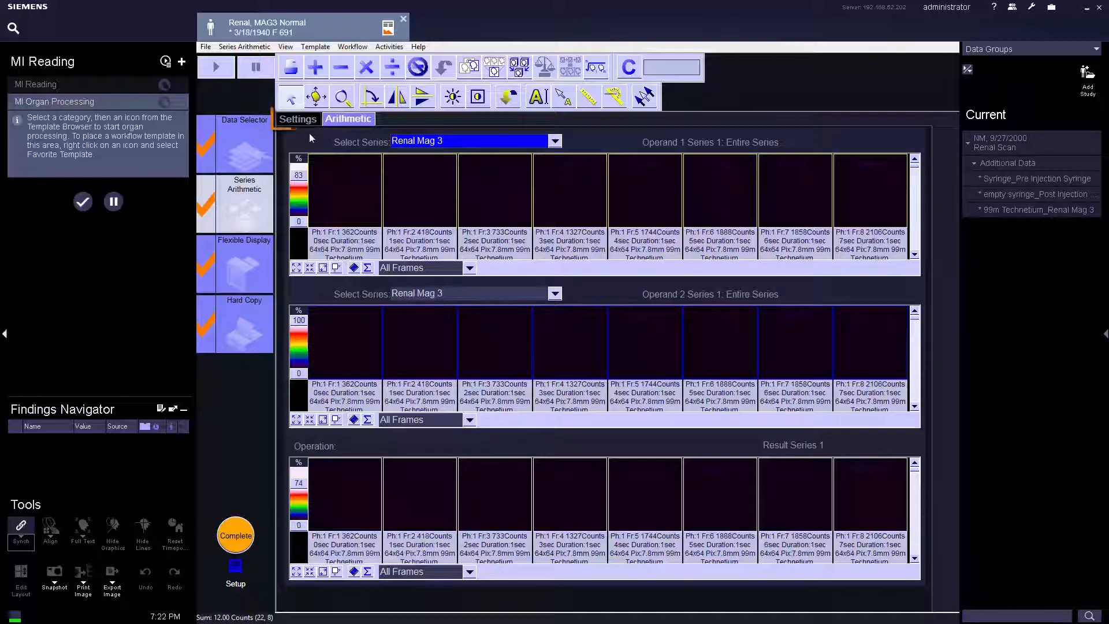
Turn off Use Entire Series for the 1st and 2nd series in the Series Arithmetic configuration
{"action": "left_click", "coordinate": [298, 120]}
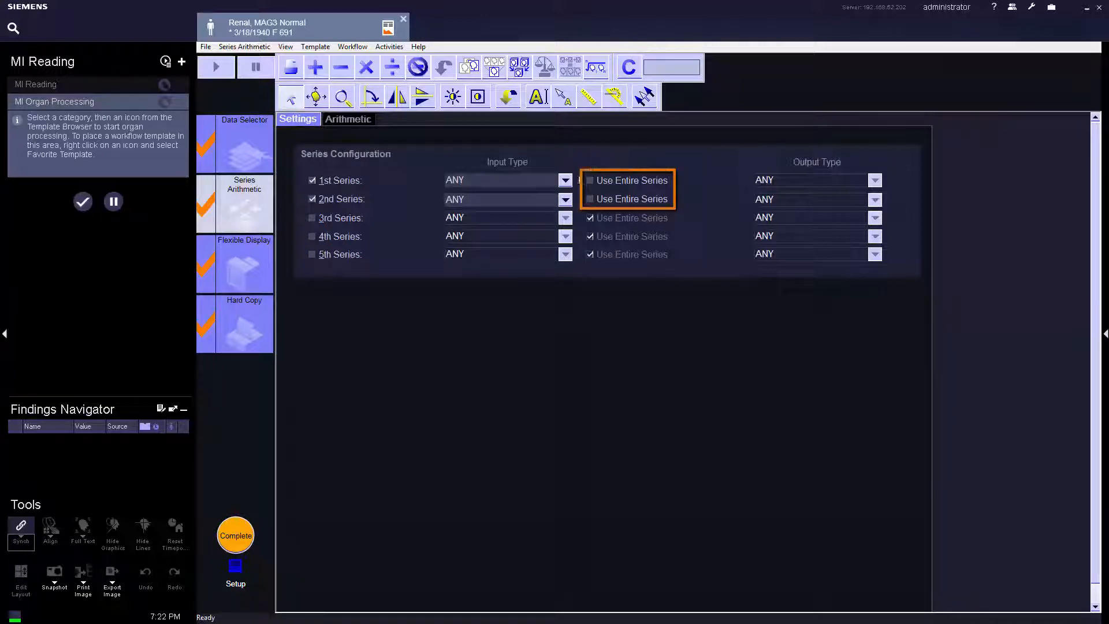
{"action": "left_click", "coordinate": [591, 198]}
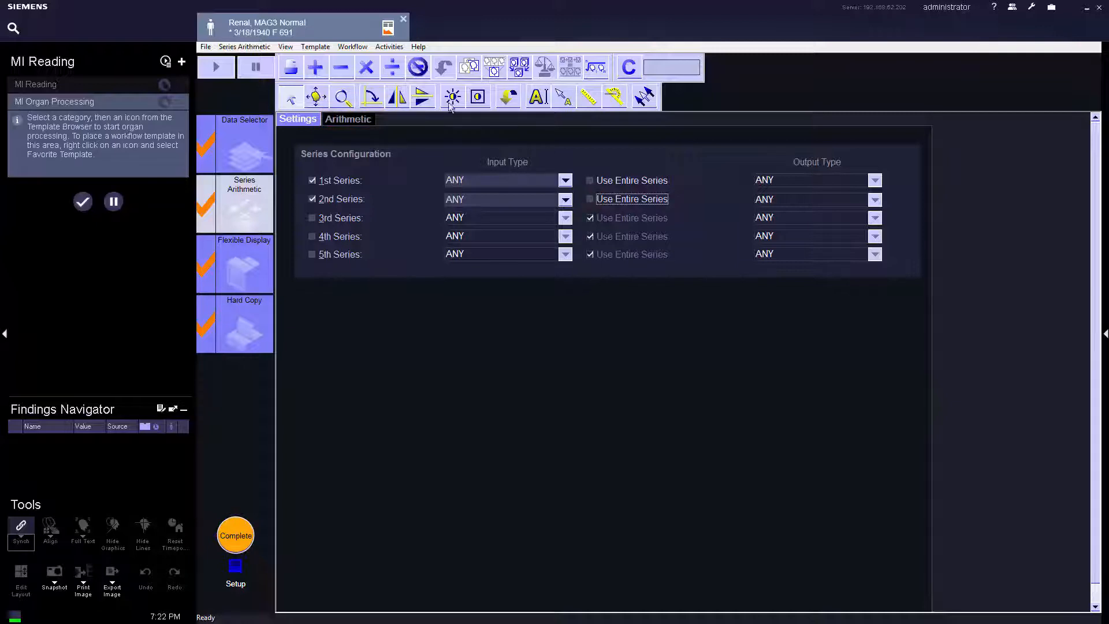
{"action": "left_click", "coordinate": [362, 122]}
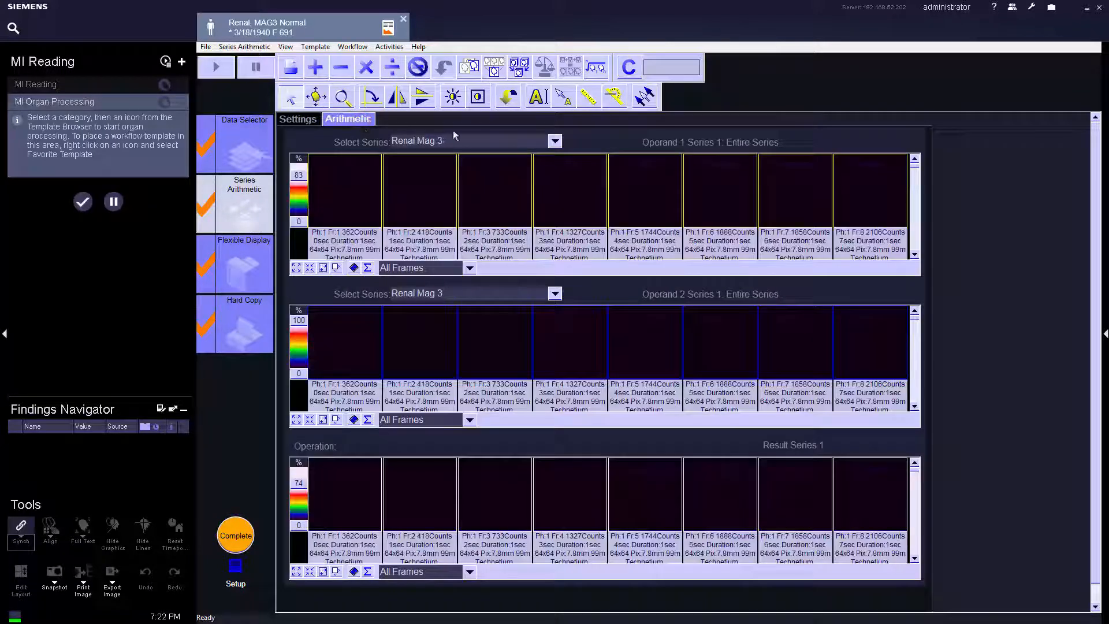
Examine the series and frame or phase choices for operand 1 and operand 2, leaving both on Renal Mag 3 with All Frames
{"action": "left_click", "coordinate": [553, 143]}
{"action": "left_click", "coordinate": [453, 154]}
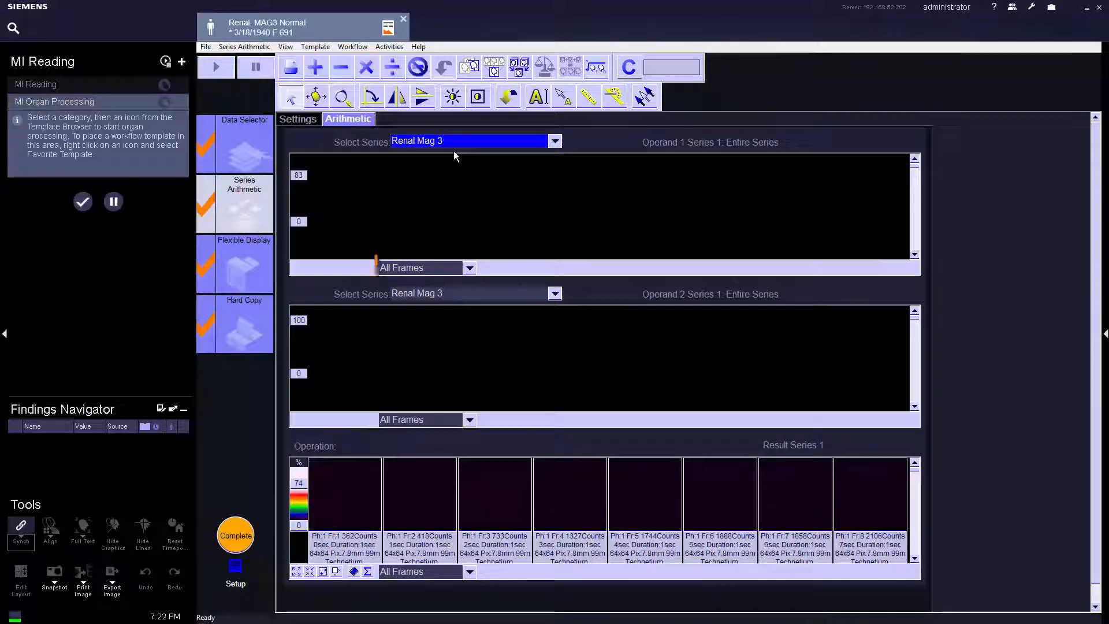
{"action": "left_click", "coordinate": [469, 267]}
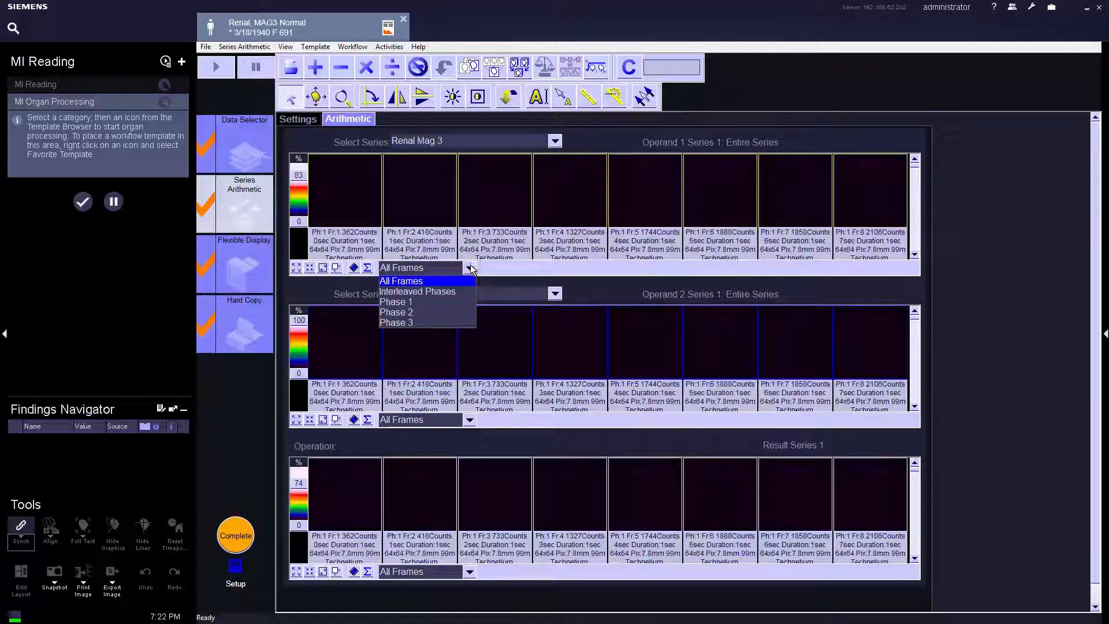
{"action": "left_click", "coordinate": [470, 267]}
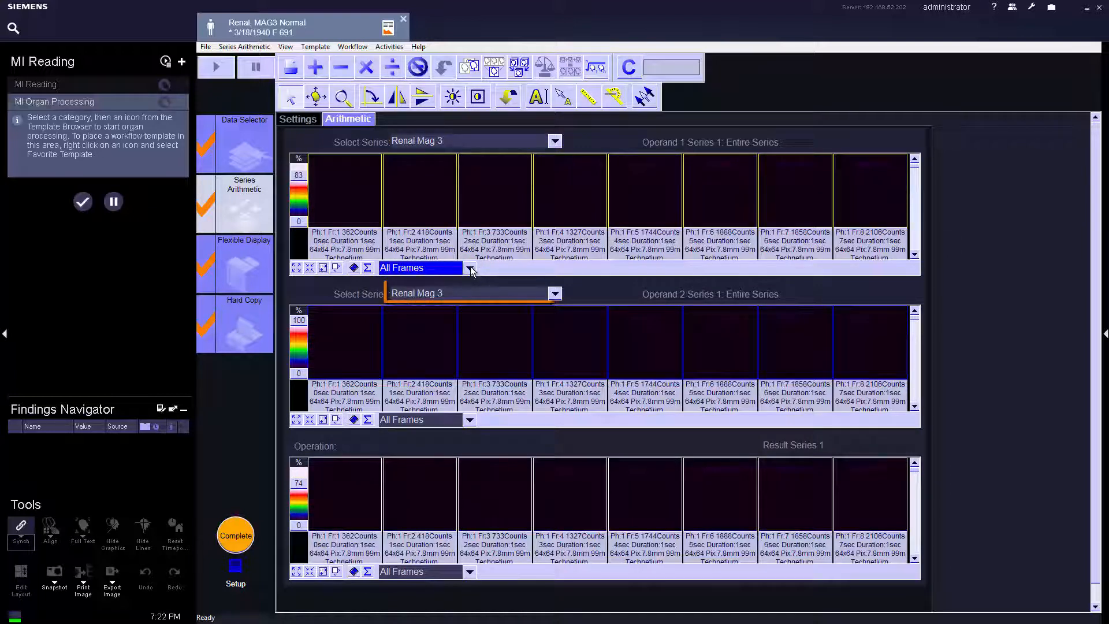
{"action": "left_click", "coordinate": [554, 294]}
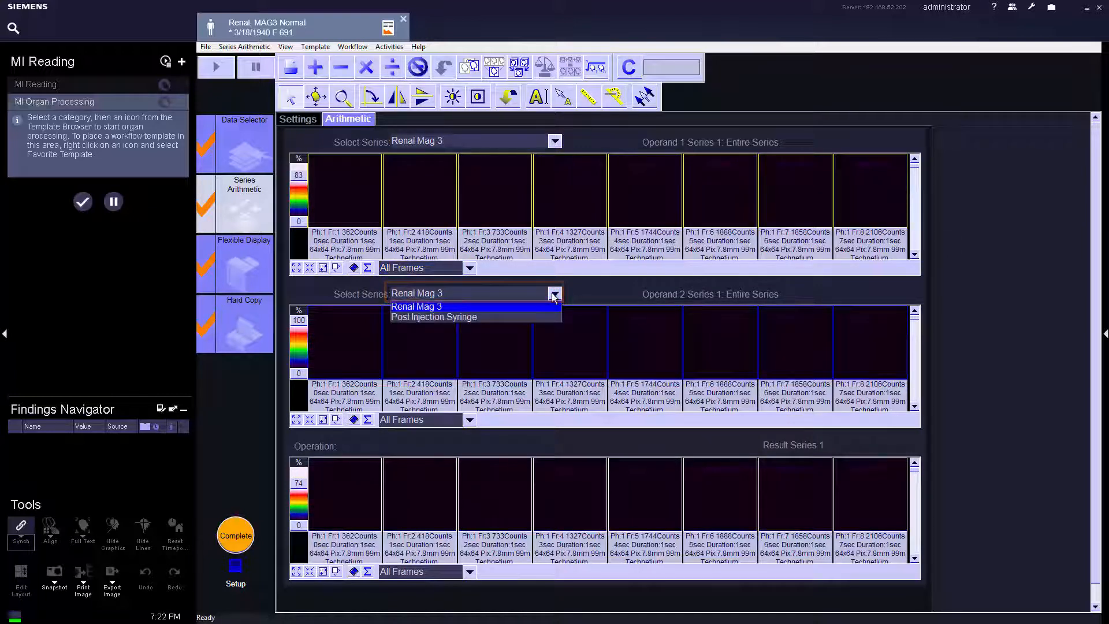
{"action": "left_click", "coordinate": [553, 295]}
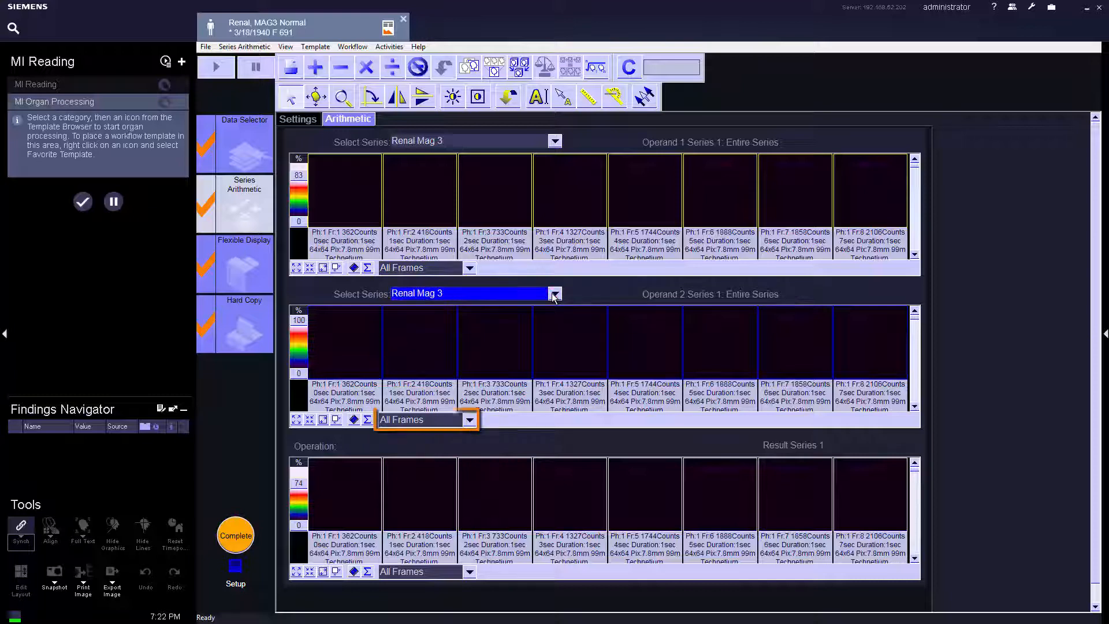
{"action": "left_click", "coordinate": [470, 421]}
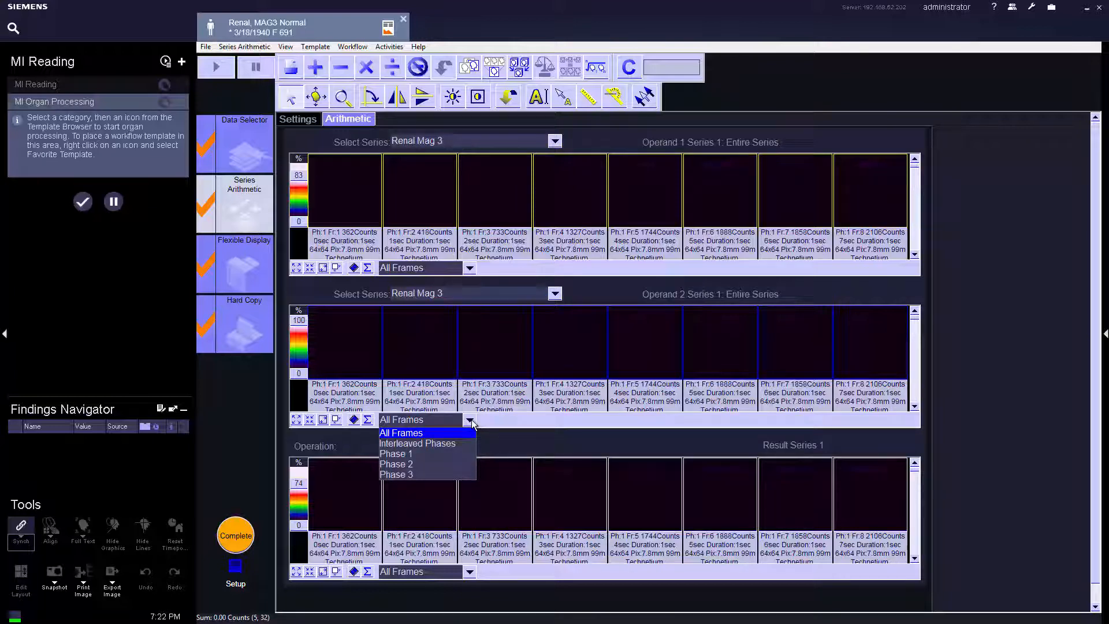
{"action": "left_click", "coordinate": [471, 422]}
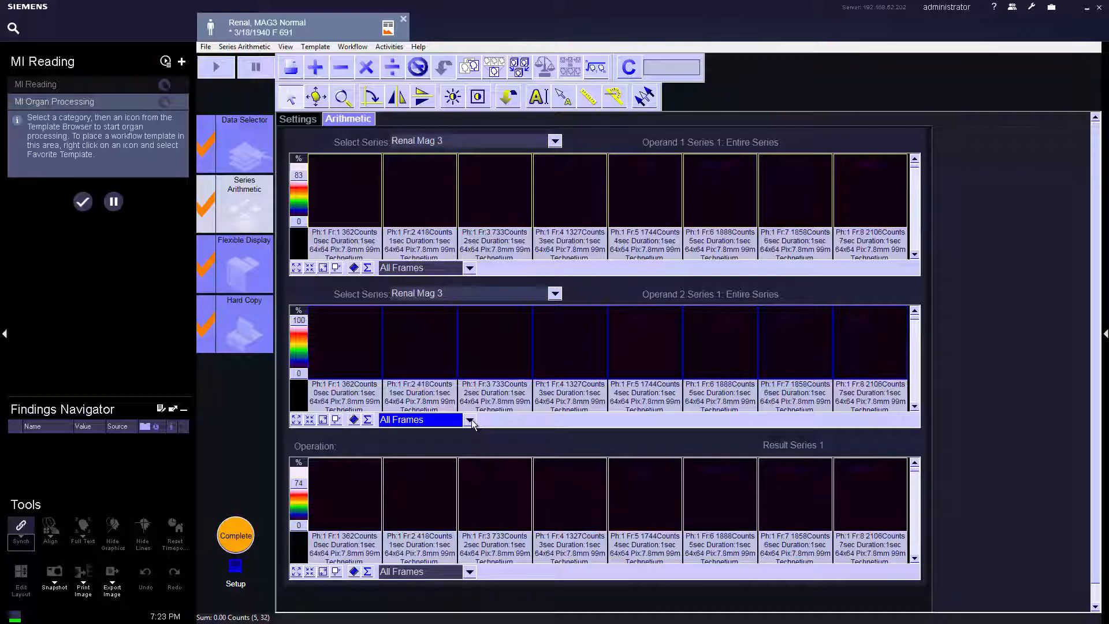
Composite the Phase 2 frames of the Renal Mag 3 series in operand 1 into a single result image
{"action": "left_click", "coordinate": [555, 142]}
{"action": "left_click", "coordinate": [493, 155]}
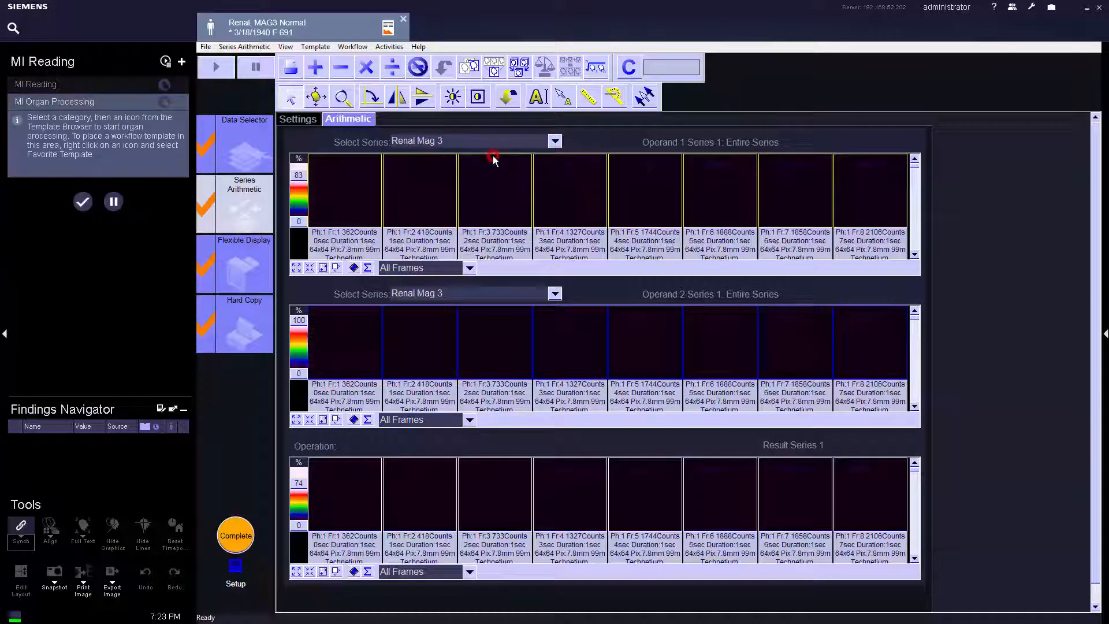
{"action": "left_click", "coordinate": [470, 268]}
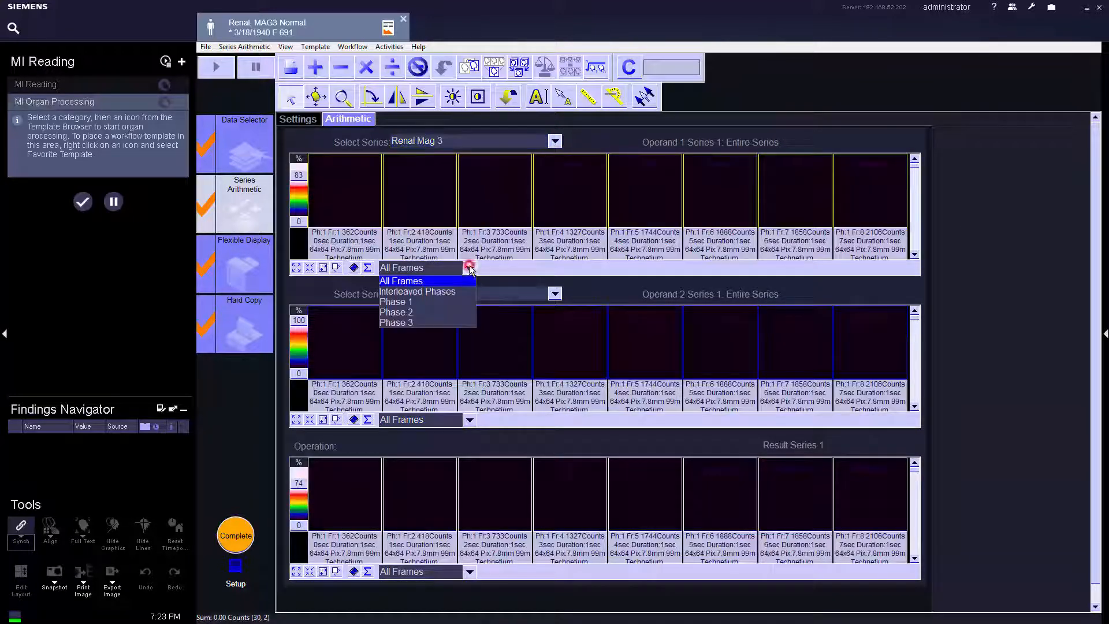
{"action": "left_click", "coordinate": [424, 313]}
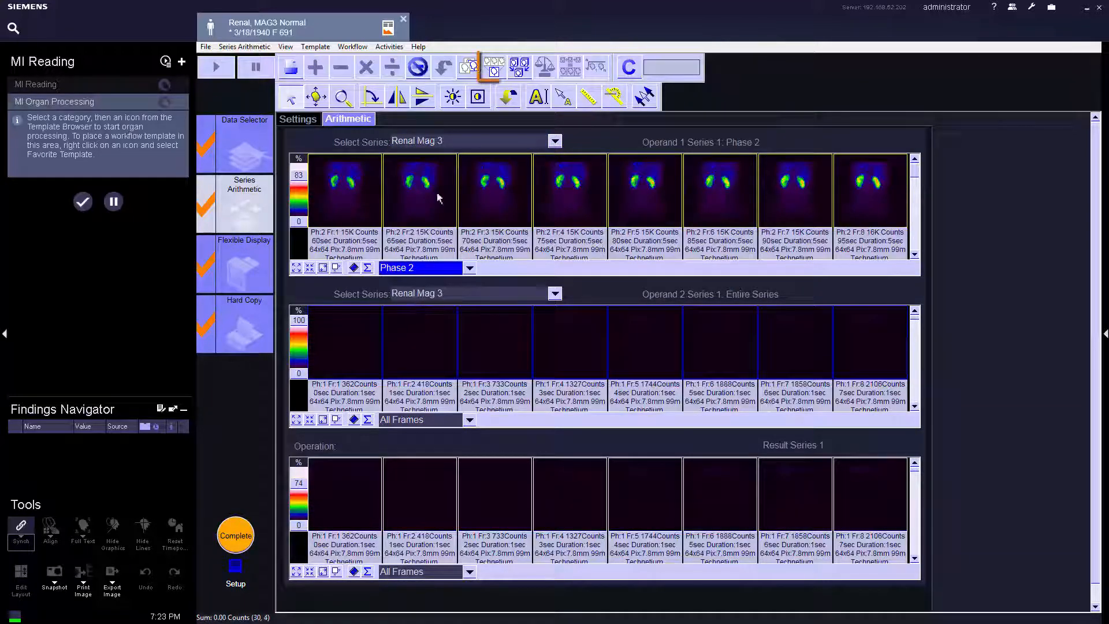
{"action": "left_click", "coordinate": [496, 71]}
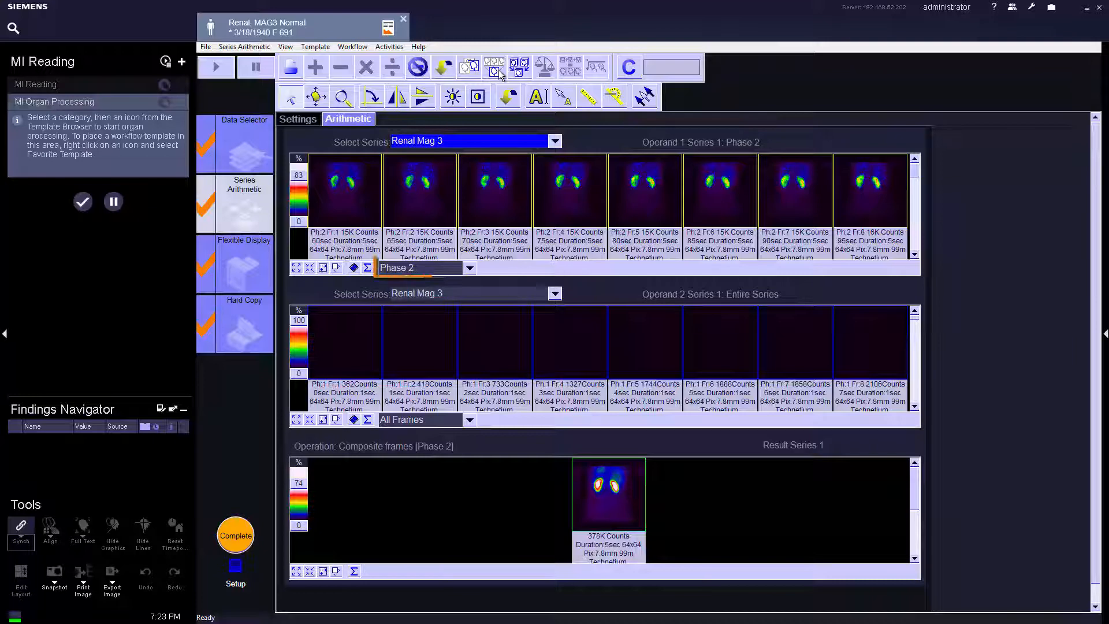
Extract Phase 1 of the Renal Mag 3 series in operand 1 as the result series, and review its frames
{"action": "left_click", "coordinate": [556, 143]}
{"action": "left_click", "coordinate": [486, 154]}
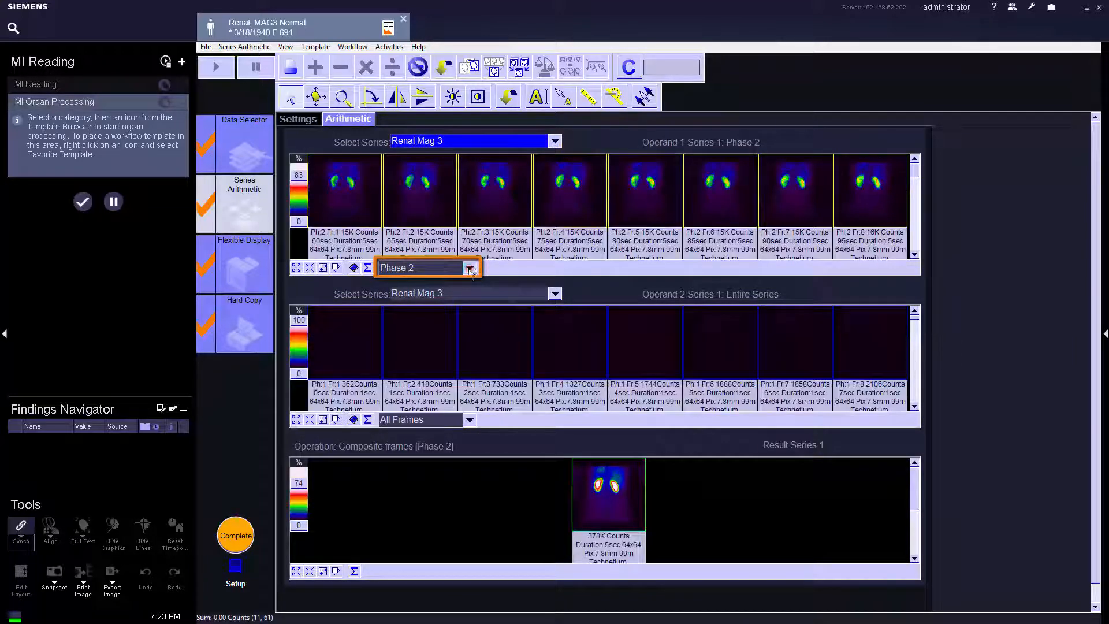
{"action": "left_click", "coordinate": [470, 269]}
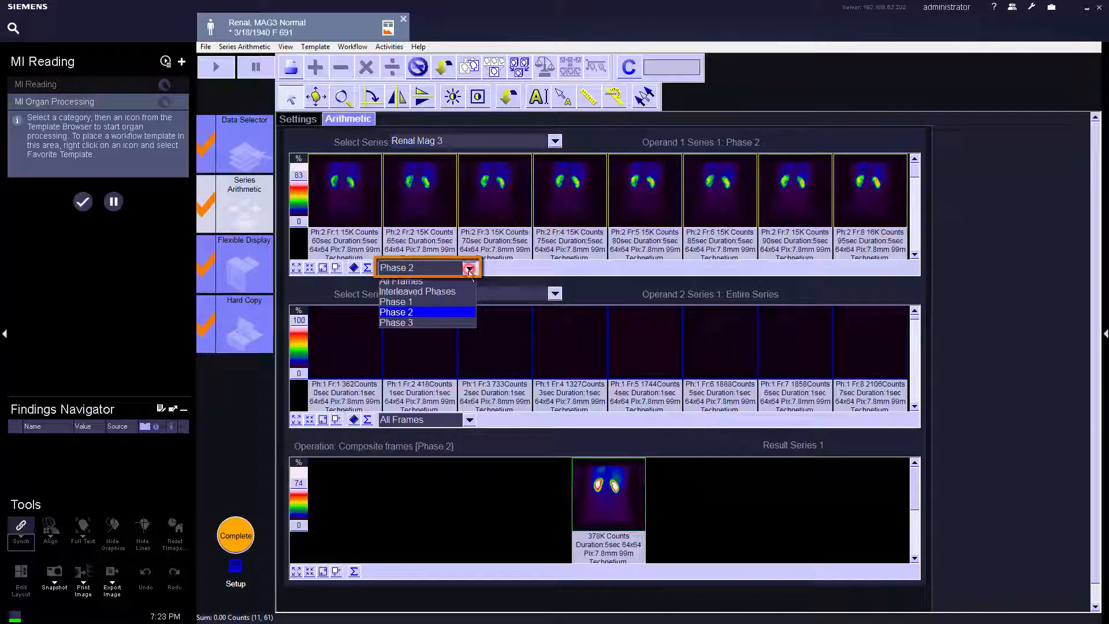
{"action": "left_click", "coordinate": [411, 302]}
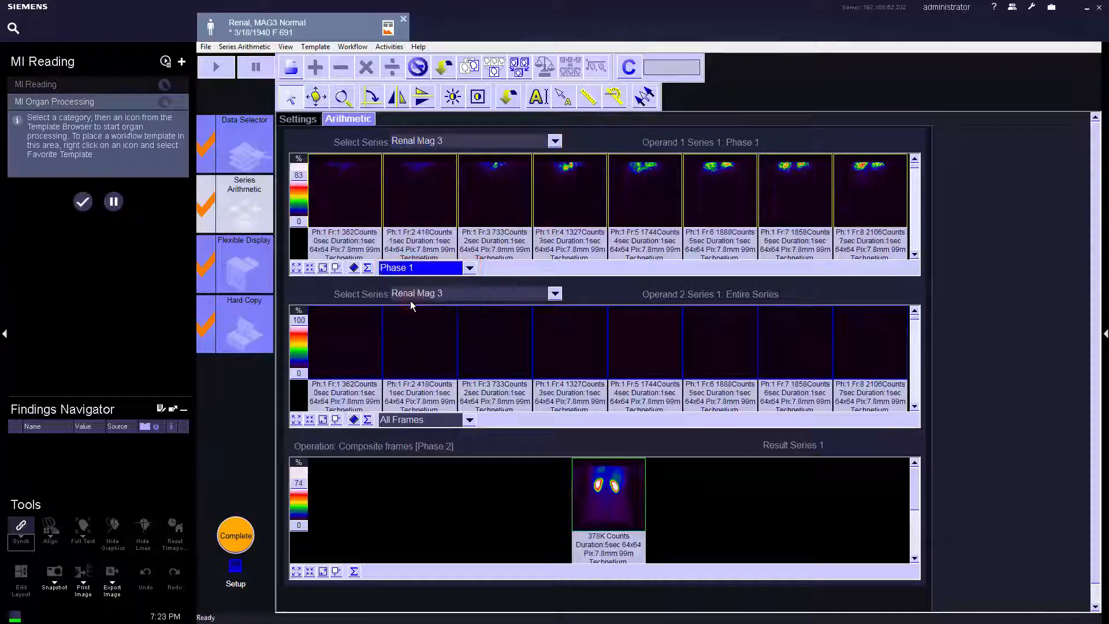
{"action": "left_click", "coordinate": [470, 69]}
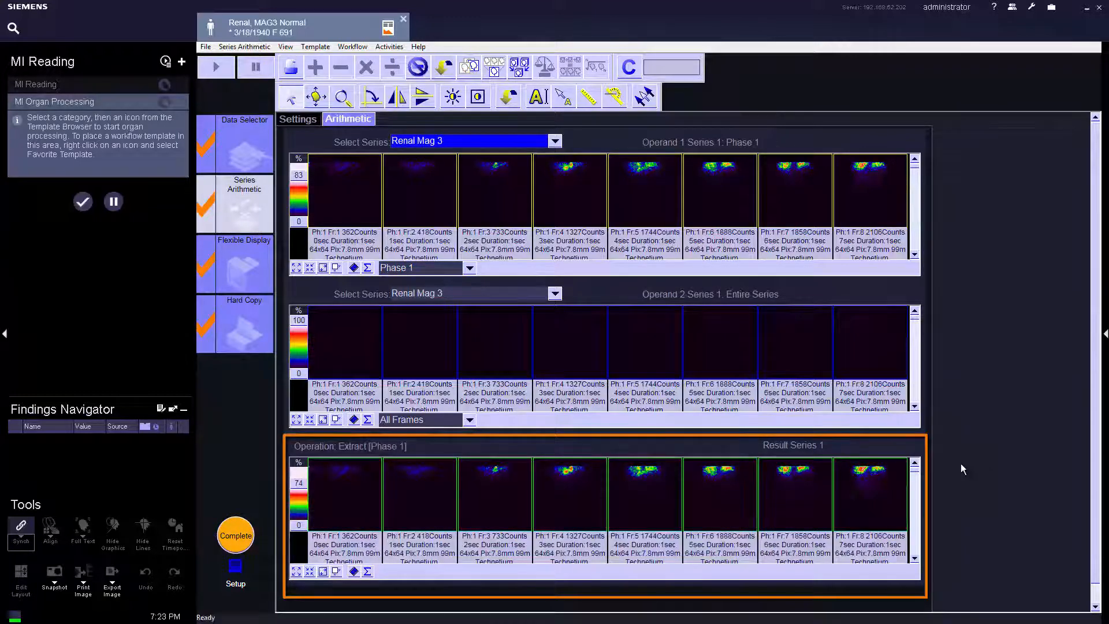
{"action": "left_click_drag", "start_coordinate": [914, 468], "coordinate": [918, 509]}
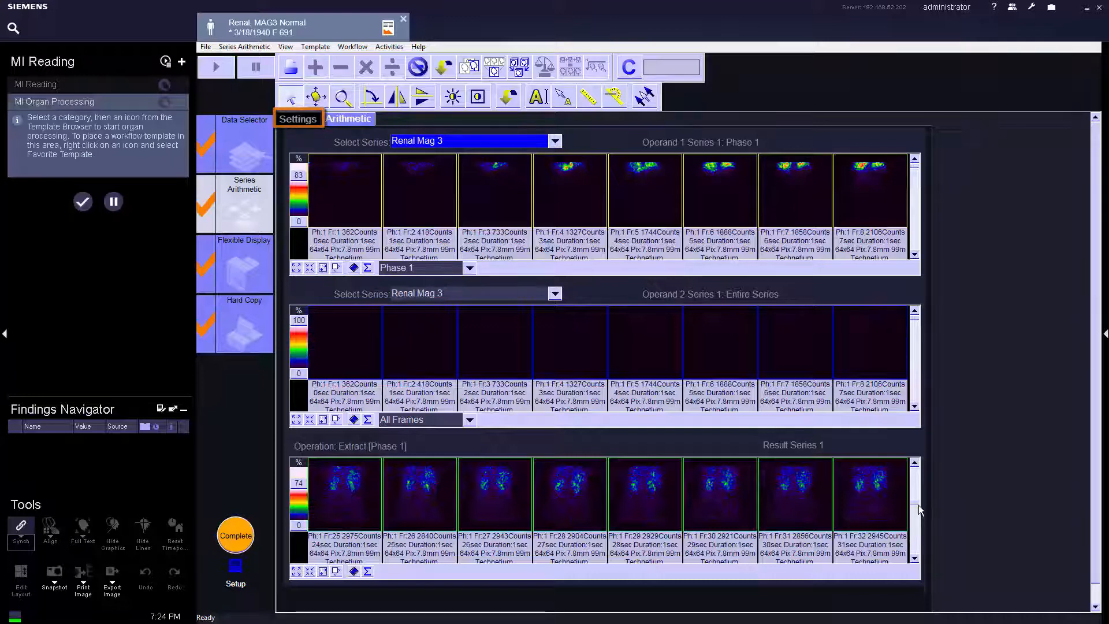
Return to the series configuration settings for Series Arithmetic
{"action": "left_click", "coordinate": [307, 123]}
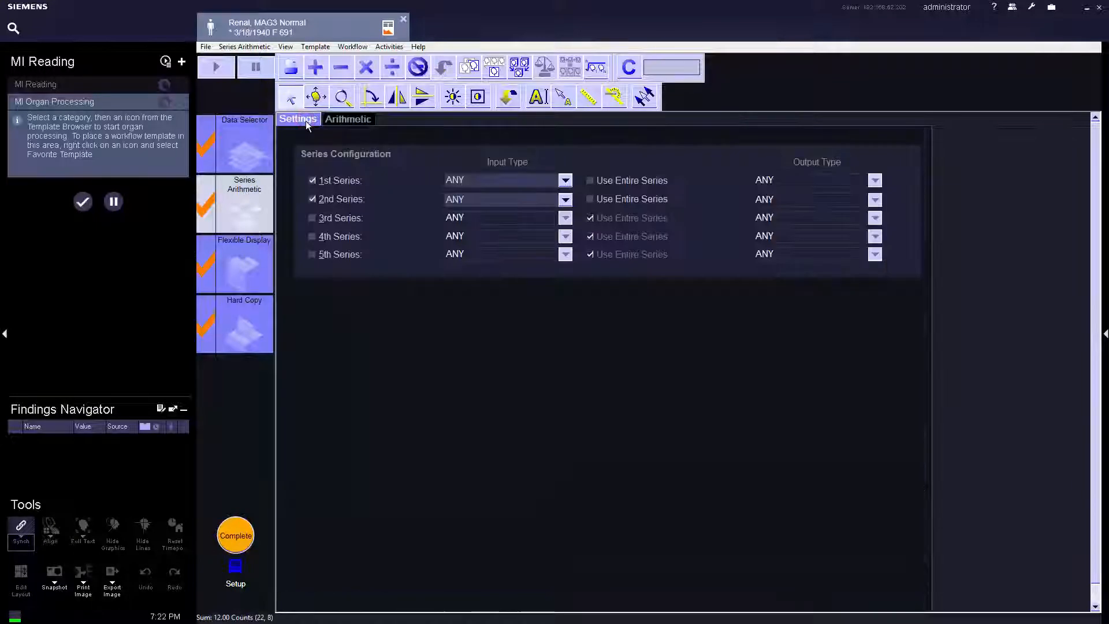